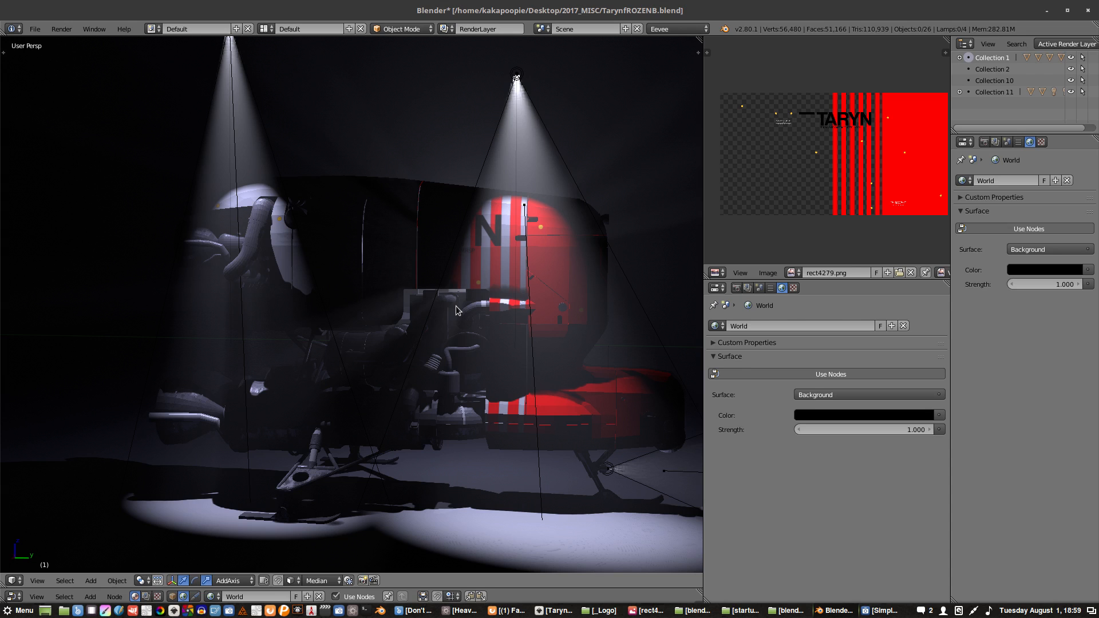
- Examine the spotlit TARYN vehicle and its lamps from several angles and distances
middle_click_drag(591, 421, 444, 335)
scroll(489, 366, "up", 2)
scroll(491, 365, "up", 2)
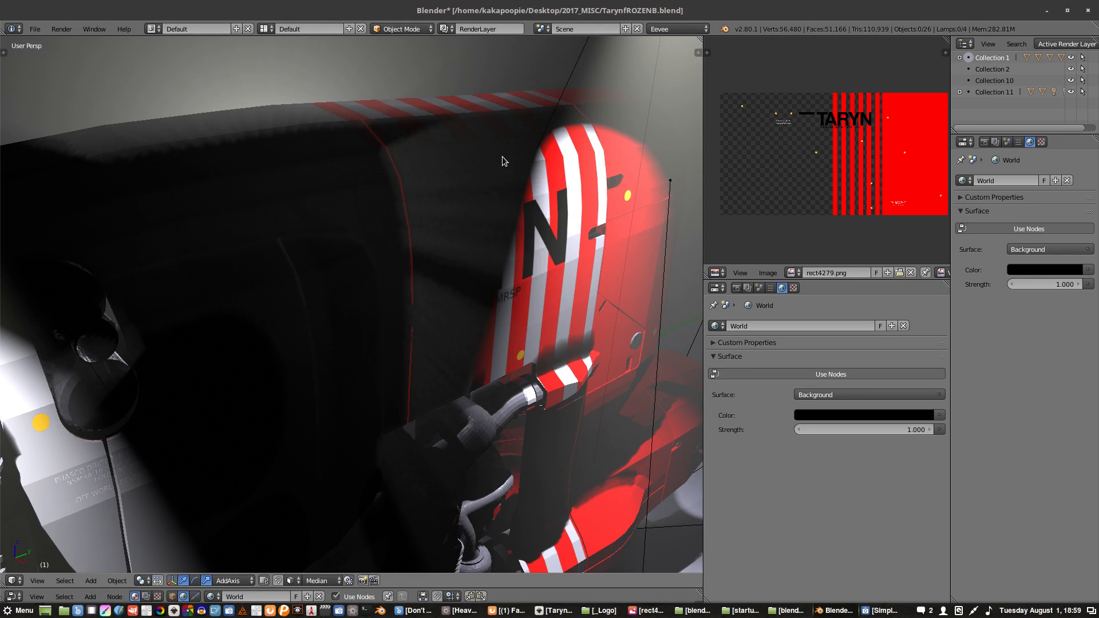
middle_click_drag(502, 161, 326, 299)
scroll(313, 259, "up", 3)
middle_click_drag(310, 260, 389, 266)
scroll(300, 225, "up", 4)
scroll(412, 276, "down", 7)
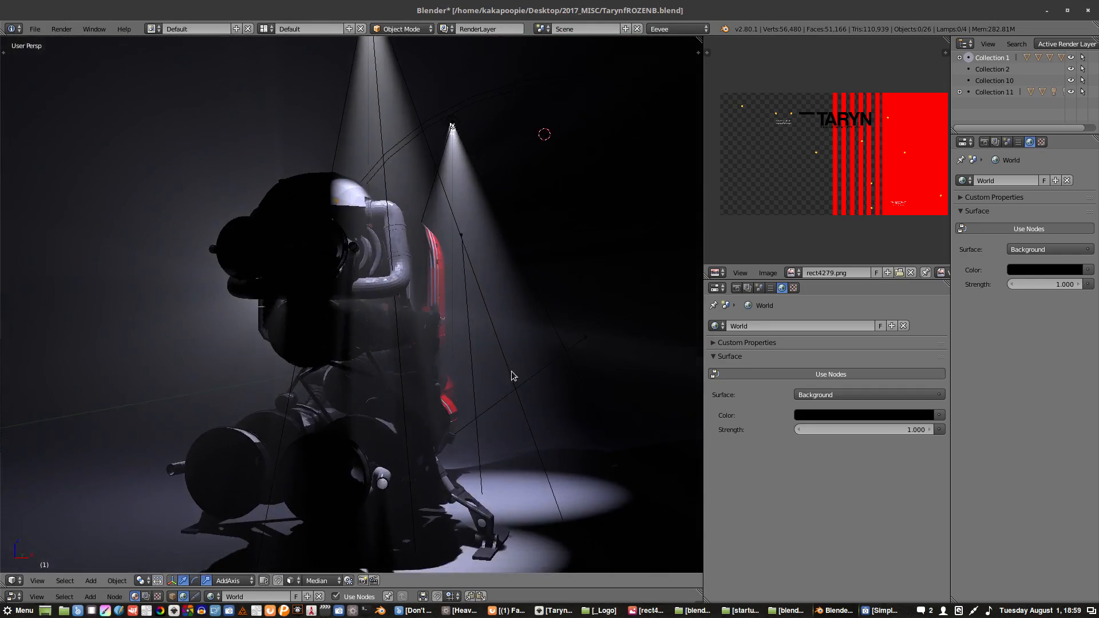
- Duplicate the spotlight above the pilot at the vehicle's front and place the copy on the opposite side of the vehicle
middle_click_drag(512, 374, 314, 200)
left_click(314, 199)
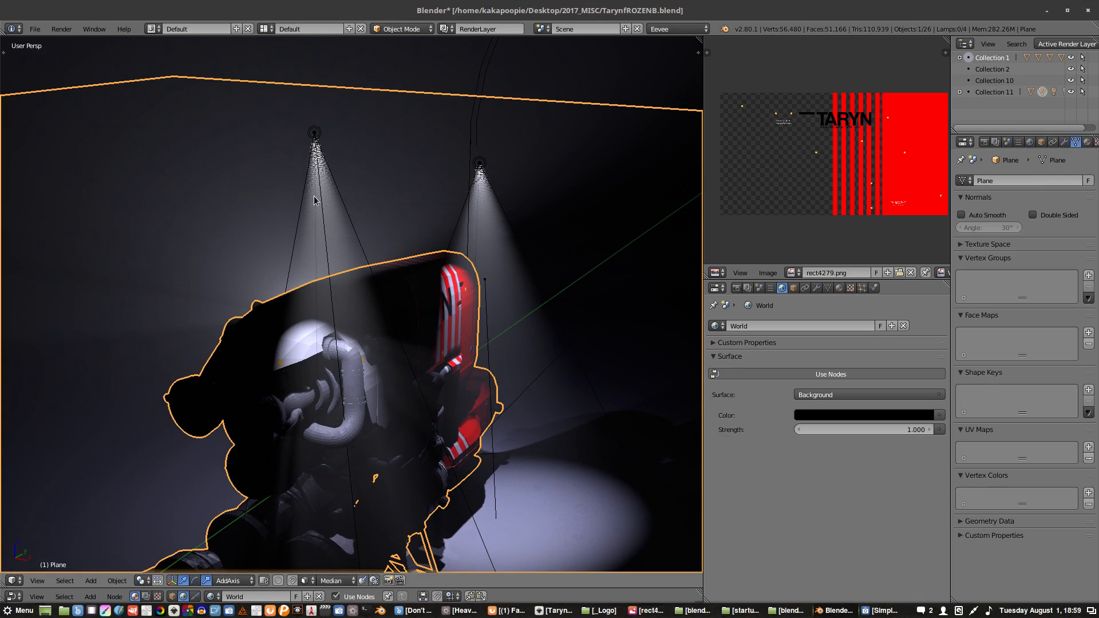
left_click(314, 136)
middle_click_drag(314, 136, 361, 215)
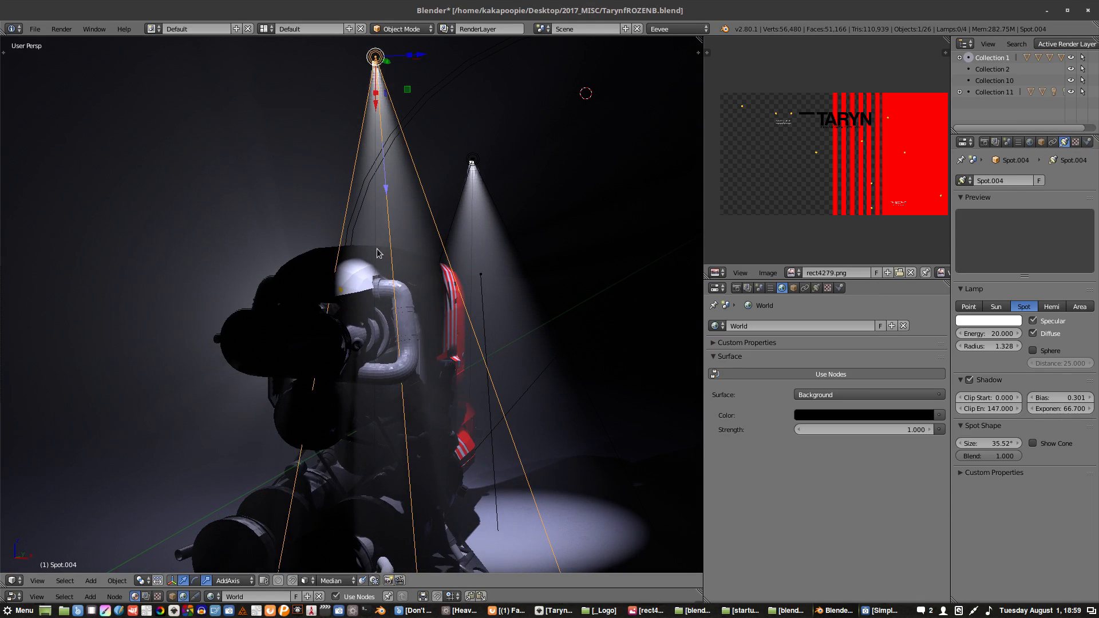
middle_click_drag(377, 252, 349, 309)
key("shift+d")
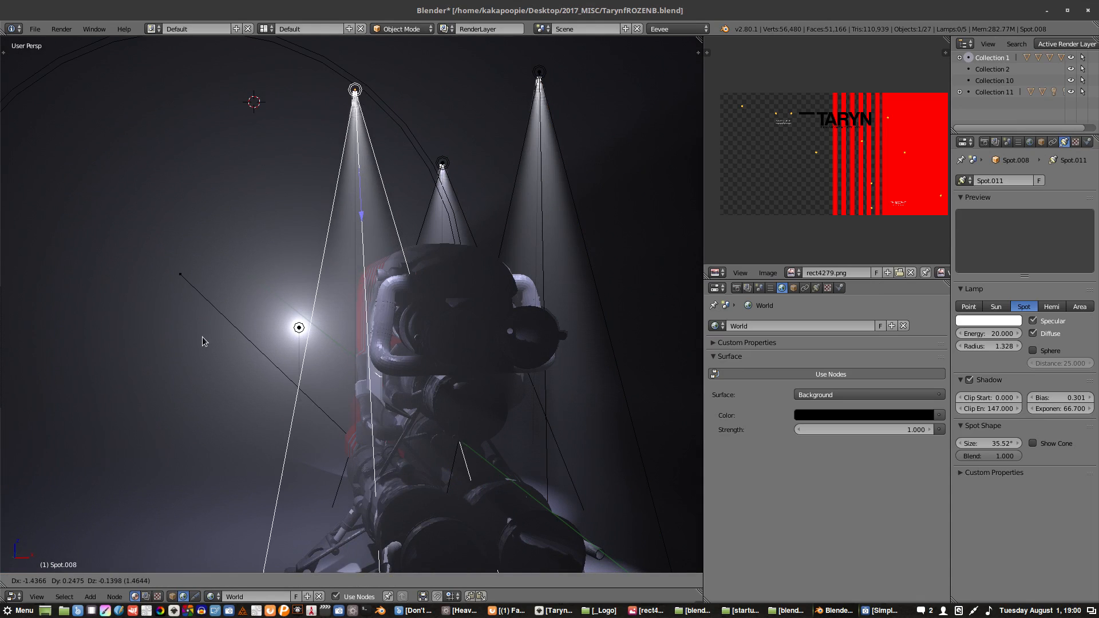
left_click(218, 339)
middle_click_drag(220, 338, 408, 320)
key("g")
left_click(404, 319)
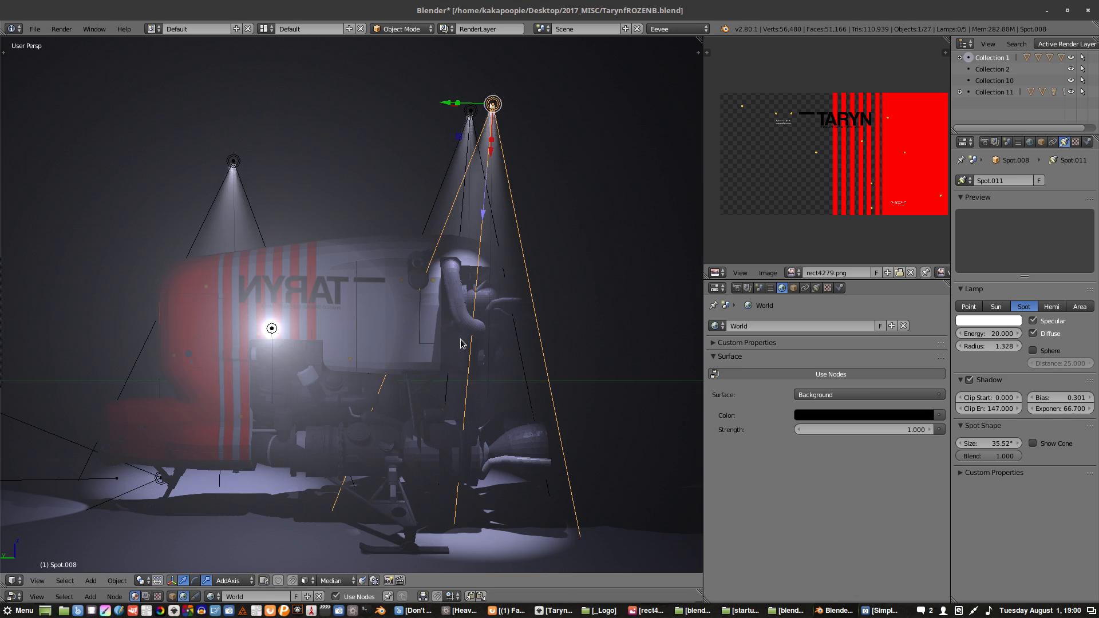
- Duplicate the new front spotlight, place the copy behind the vehicle's red rear, and rotate it to tilt toward the vehicle
key("shift+d")
left_click(171, 375)
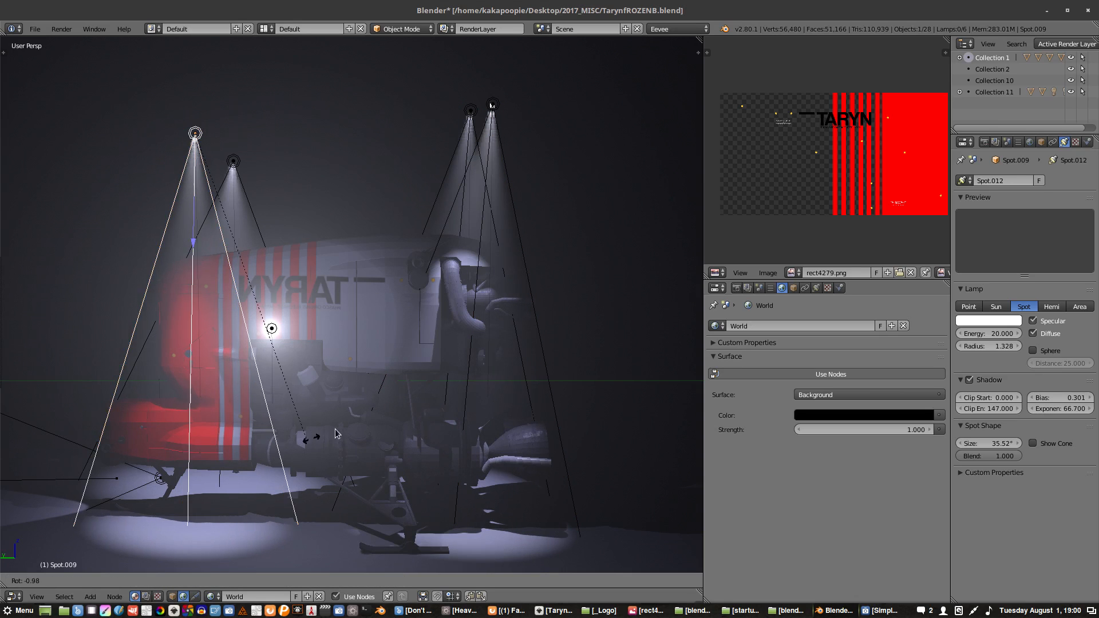
key("g")
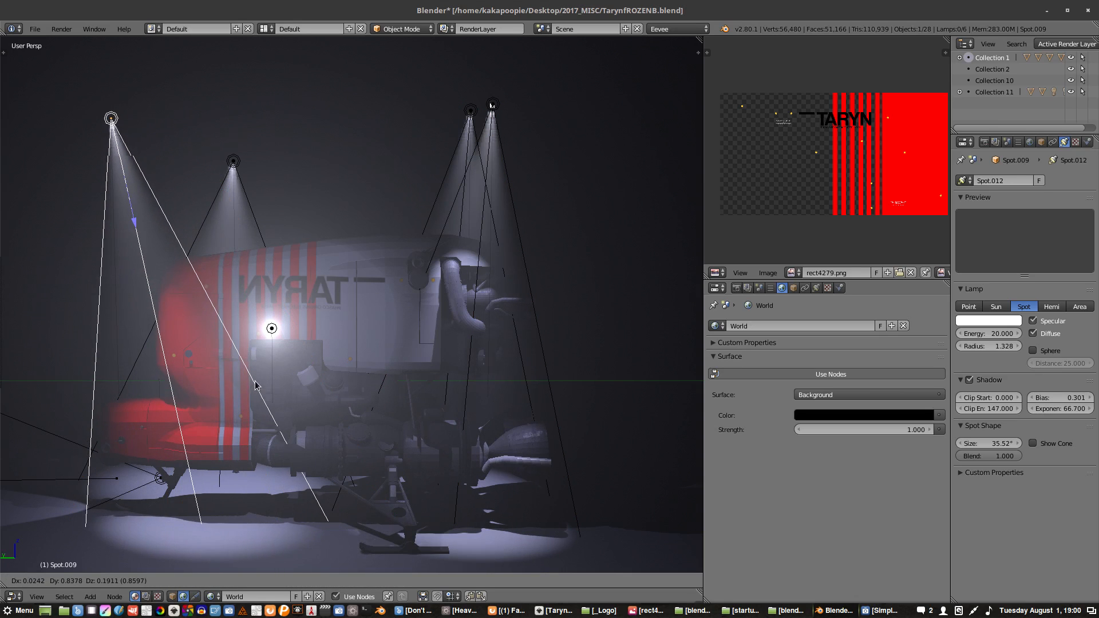
left_click(266, 377)
- Adjust the tilted rear spotlight's position and widen its cone to about 40°
middle_click_drag(265, 377, 397, 332)
key("g")
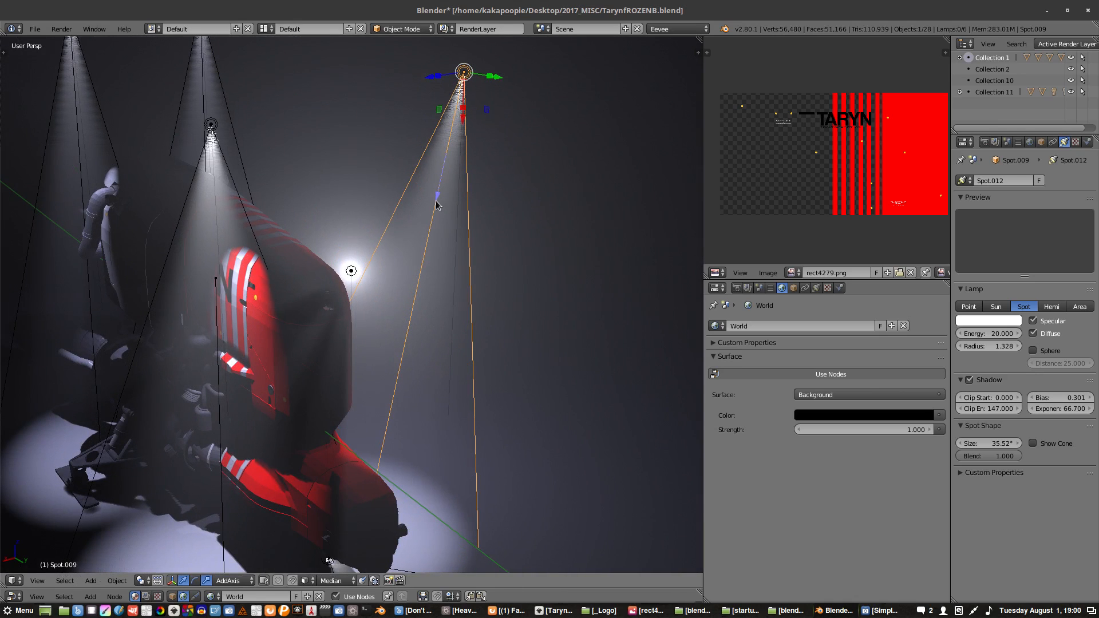
mouse_move(433, 217)
left_mouse_down()
mouse_move(400, 363)
mouse_move(428, 213)
left_mouse_up()
middle_click_drag(428, 213, 335, 222)
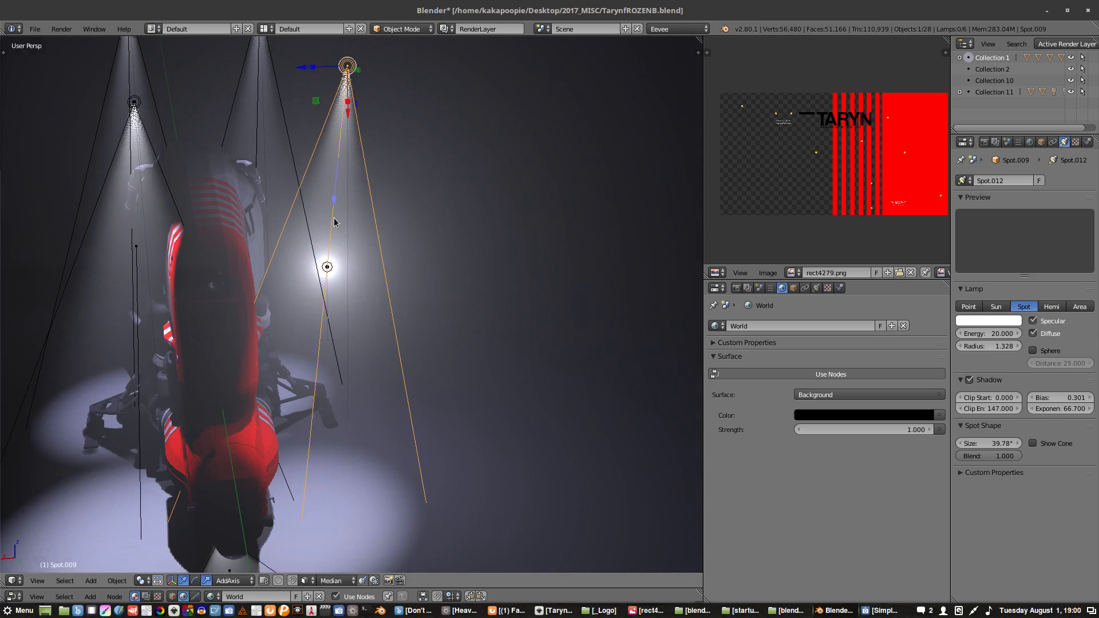
mouse_move(335, 199)
left_mouse_down()
mouse_move(337, 181)
mouse_move(333, 209)
left_mouse_up()
- Select the spotlight on the near side above the red striped rear and widen its cone to about 62°
middle_click_drag(243, 238, 341, 286, "shift")
right_click(282, 163)
right_click(281, 159)
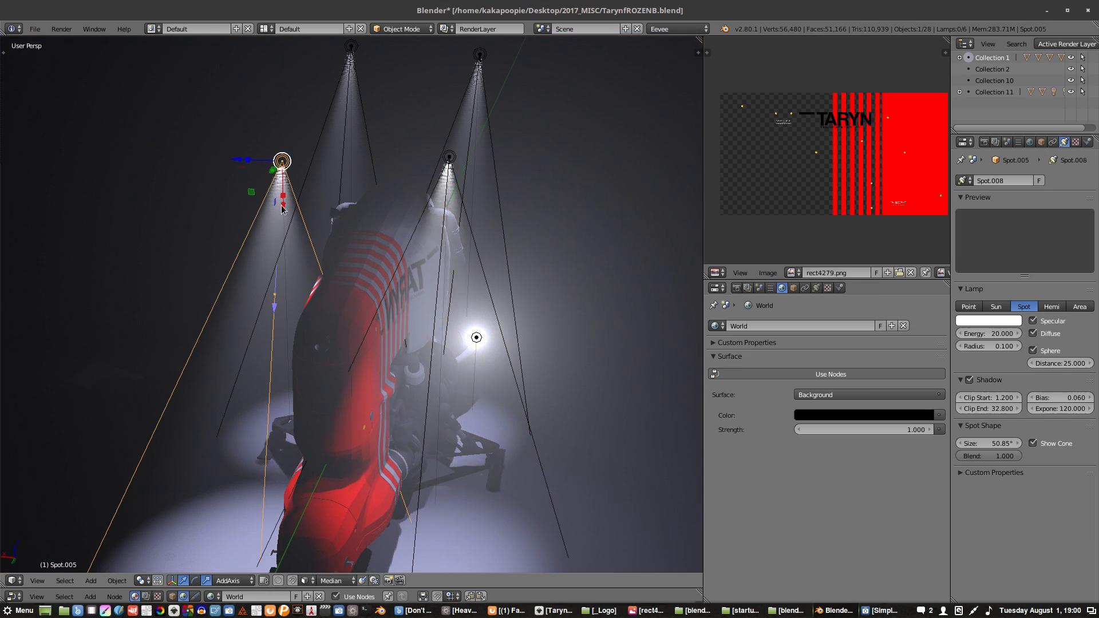
mouse_move(288, 239)
middle_mouse_down()
mouse_move(301, 216)
mouse_move(296, 240)
middle_mouse_up()
left_click_drag(290, 306, 290, 302)
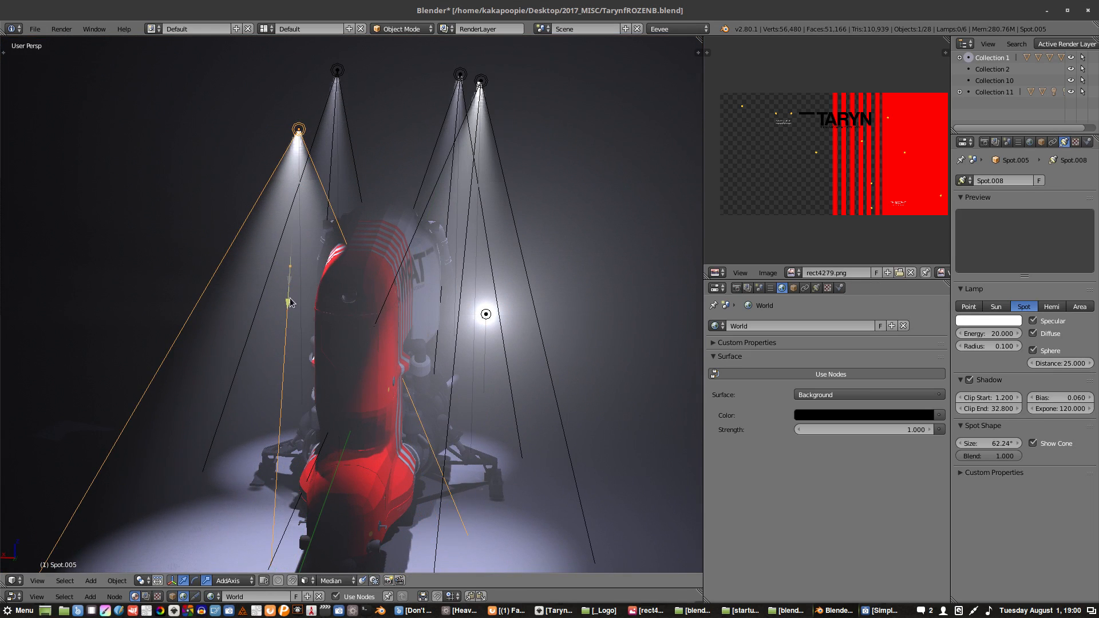
left_click_drag(287, 346, 293, 310)
middle_click_drag(319, 333, 391, 336)
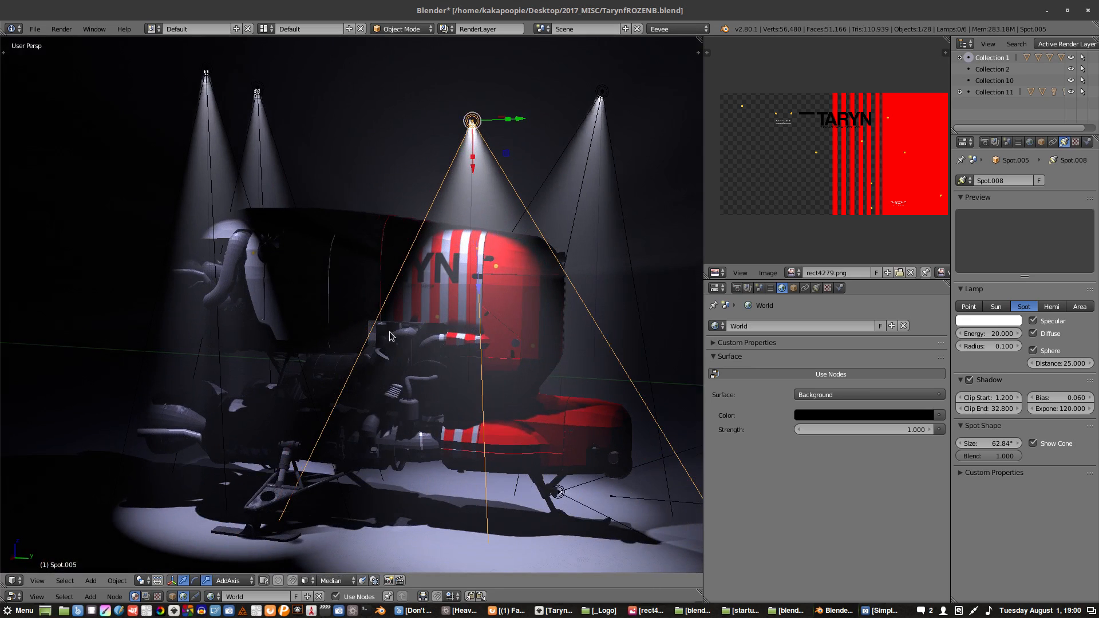
mouse_move(480, 300)
left_mouse_down()
mouse_move(481, 315)
mouse_move(480, 290)
left_mouse_up()
- Slide the near-side spotlight along its green axis to aim its beam at the striped rear panel
middle_click_drag(494, 268, 398, 203, "shift")
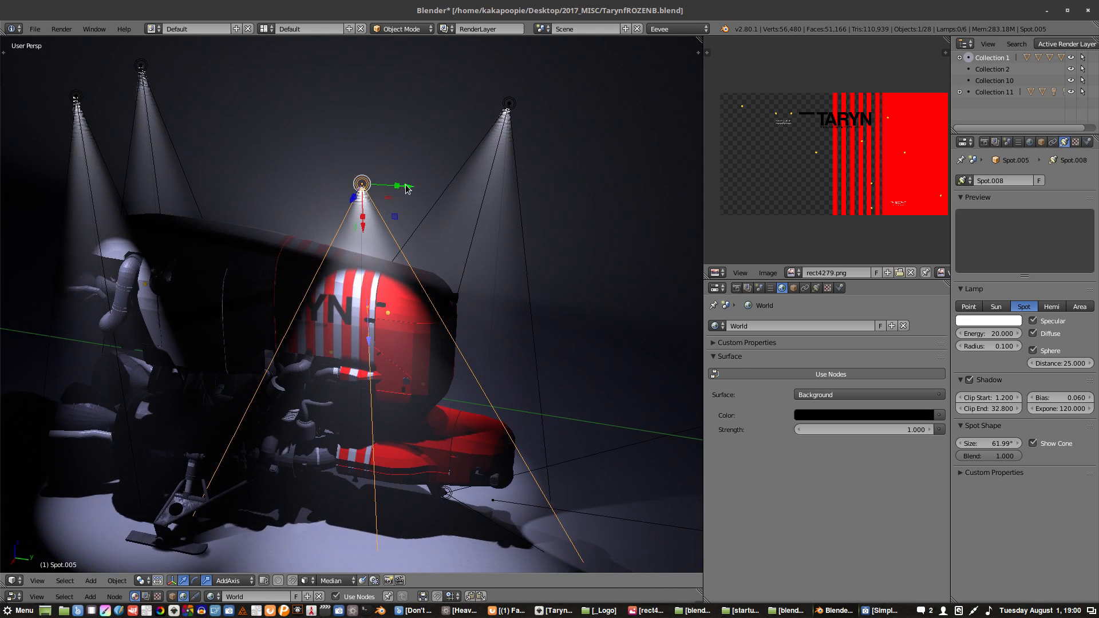
left_click_drag(405, 189, 380, 189)
mouse_move(373, 197)
middle_mouse_down("ctrl")
mouse_move(367, 162)
mouse_move(387, 209)
middle_mouse_up("ctrl")
left_click_drag(387, 208, 448, 203)
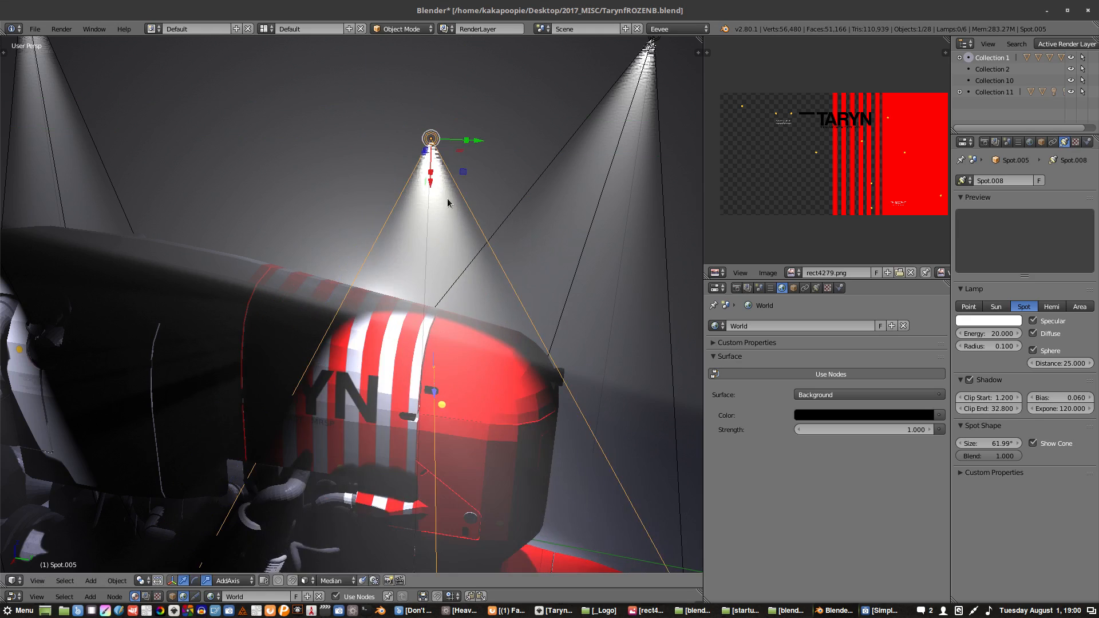
middle_click_drag(448, 199, 311, 214)
left_click_drag(291, 209, 271, 226)
middle_click_drag(271, 227, 349, 212)
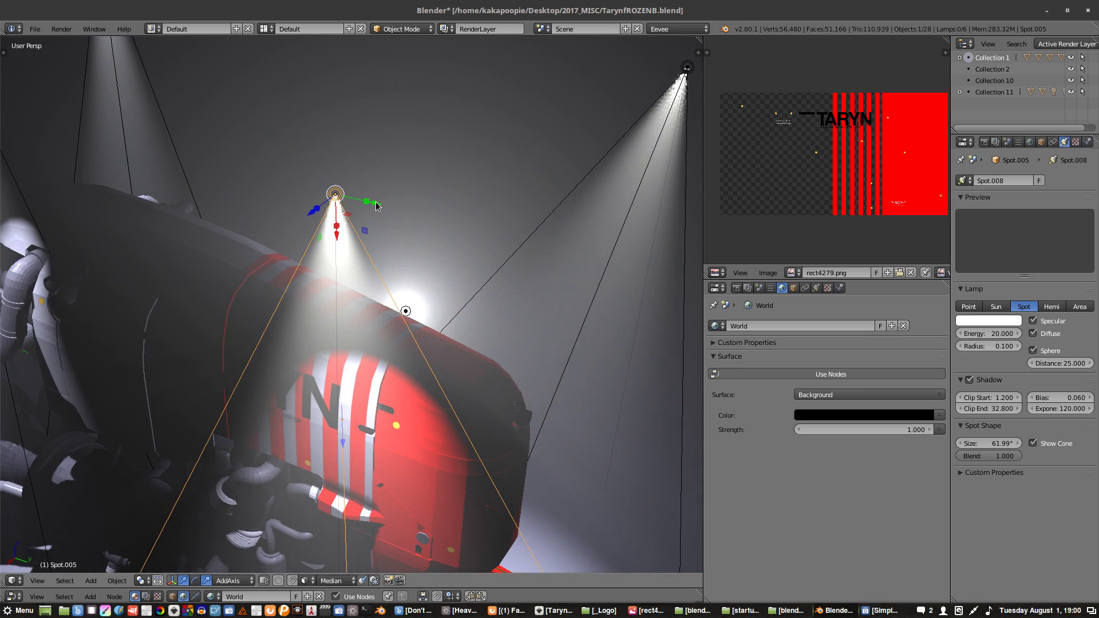
left_click_drag(381, 209, 386, 209)
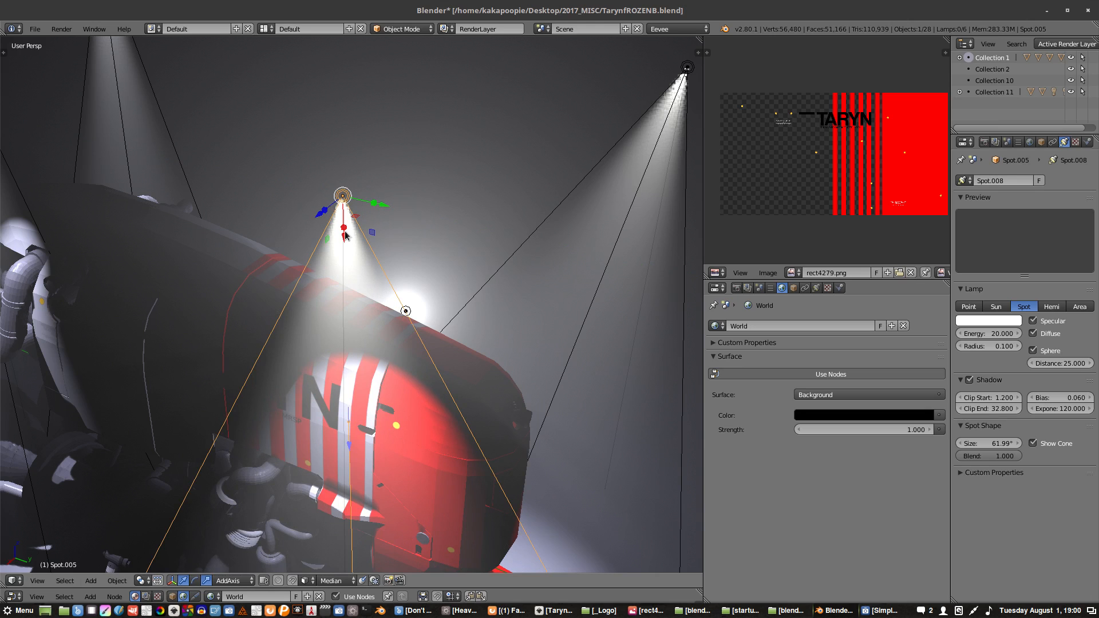
- Reposition the near-side spotlight above the red rear, moving it within the plane perpendicular to its red axis and along its green axis
middle_click_drag(334, 311, 387, 273)
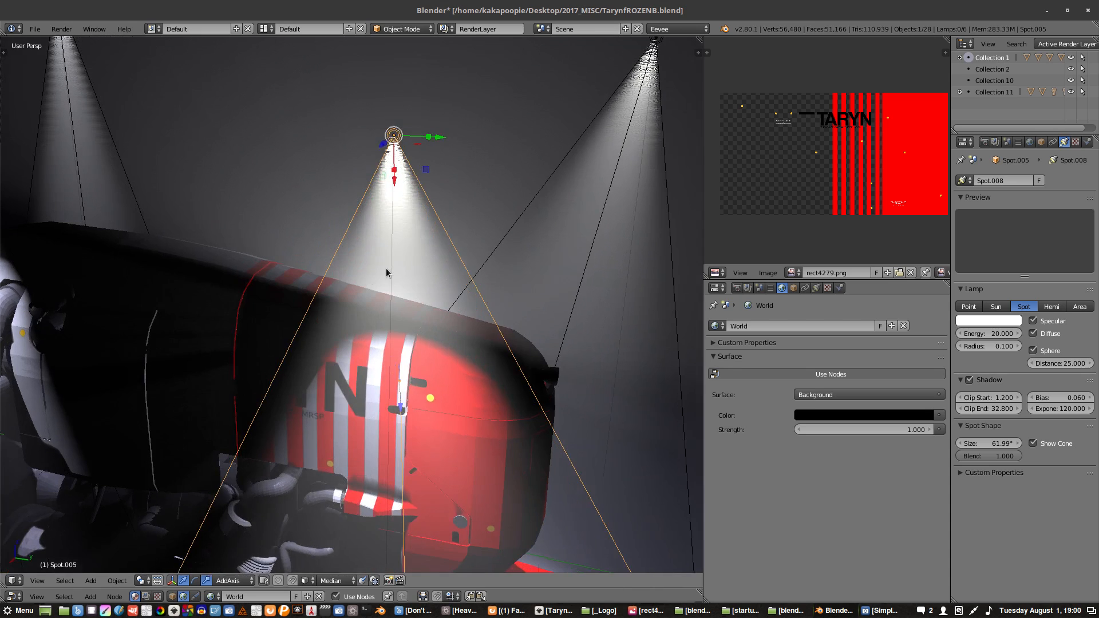
key("g")
key("shift+z")
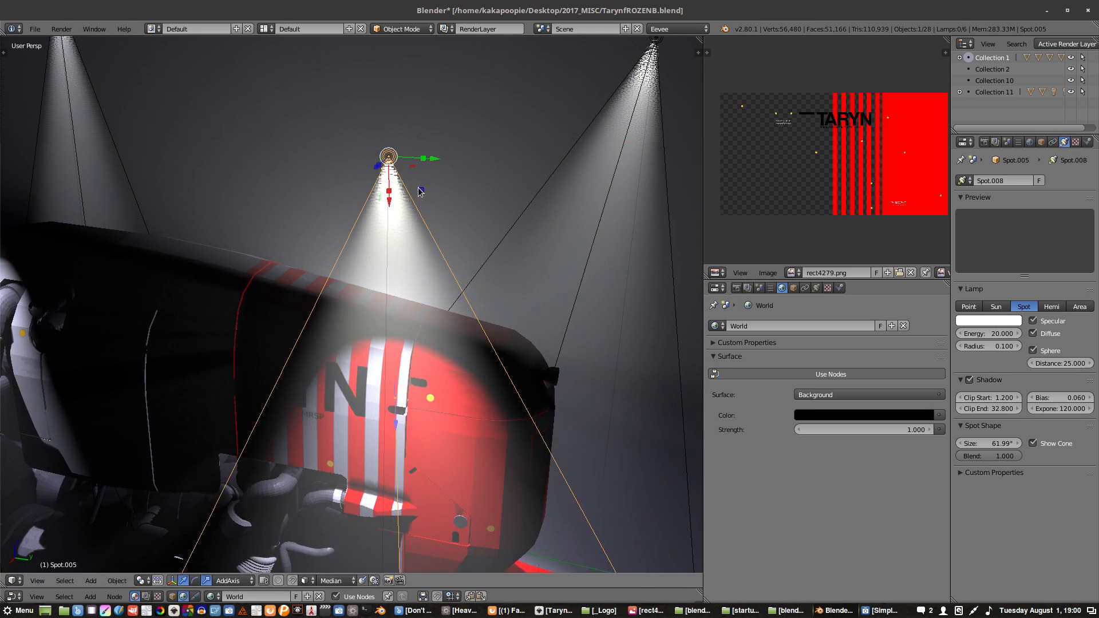
left_click(445, 208)
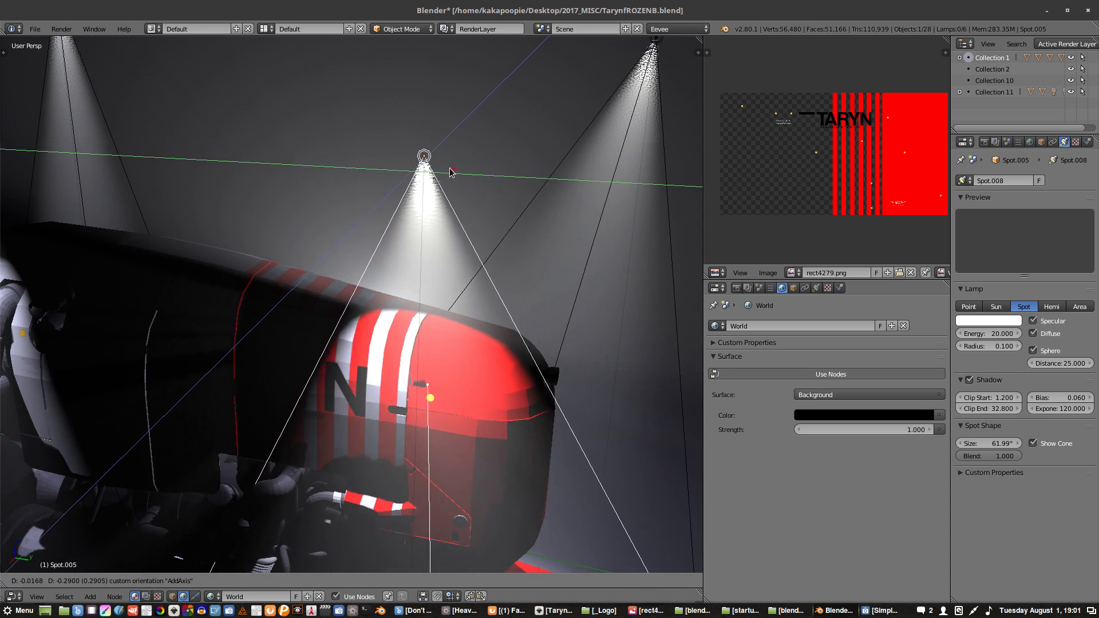
mouse_move(436, 194)
middle_mouse_down()
mouse_move(423, 227)
mouse_move(449, 214)
mouse_move(458, 192)
middle_mouse_up()
scroll(450, 211, "up", 1)
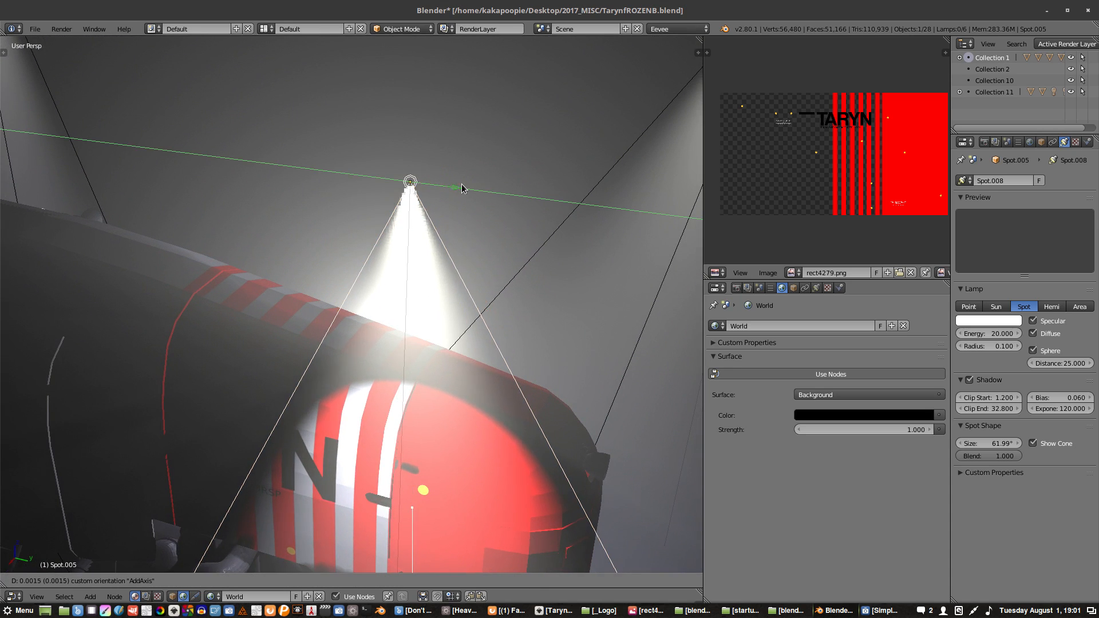
left_click_drag(462, 189, 469, 197)
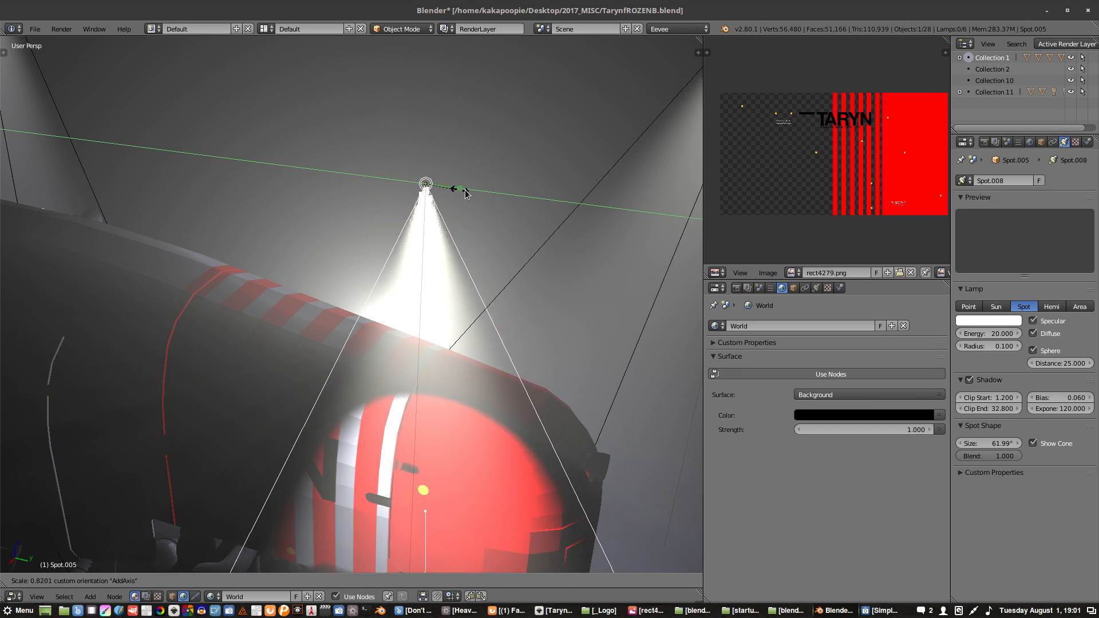
- Scale the near-side spotlight along the green axis of the AddAxis orientation to adjust its beam's width on the panel
left_click(470, 190)
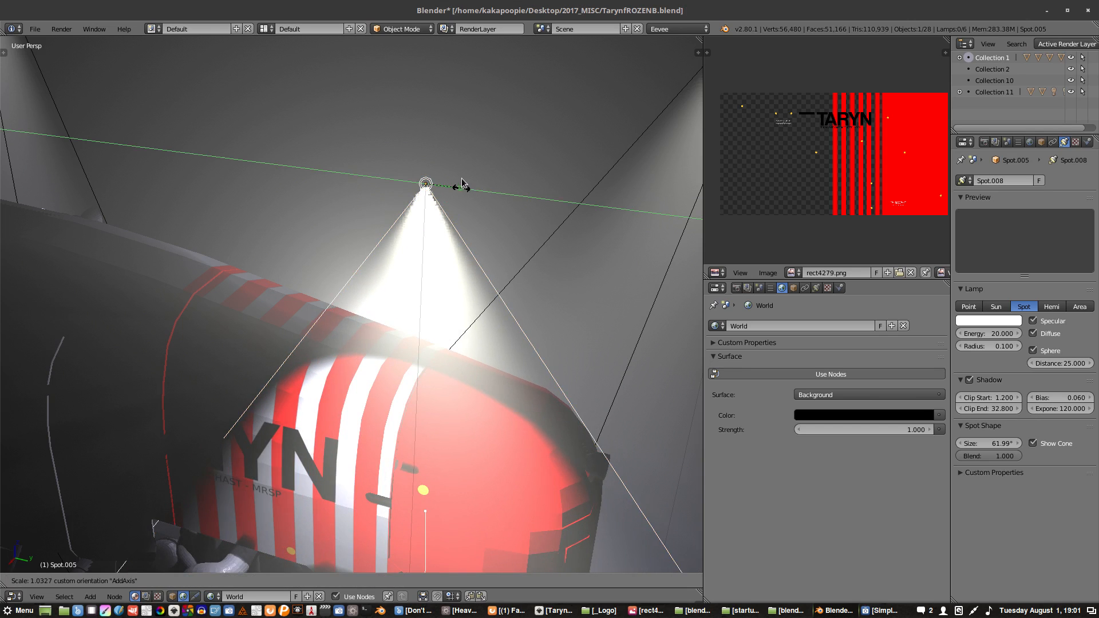
left_click_drag(461, 200, 458, 193)
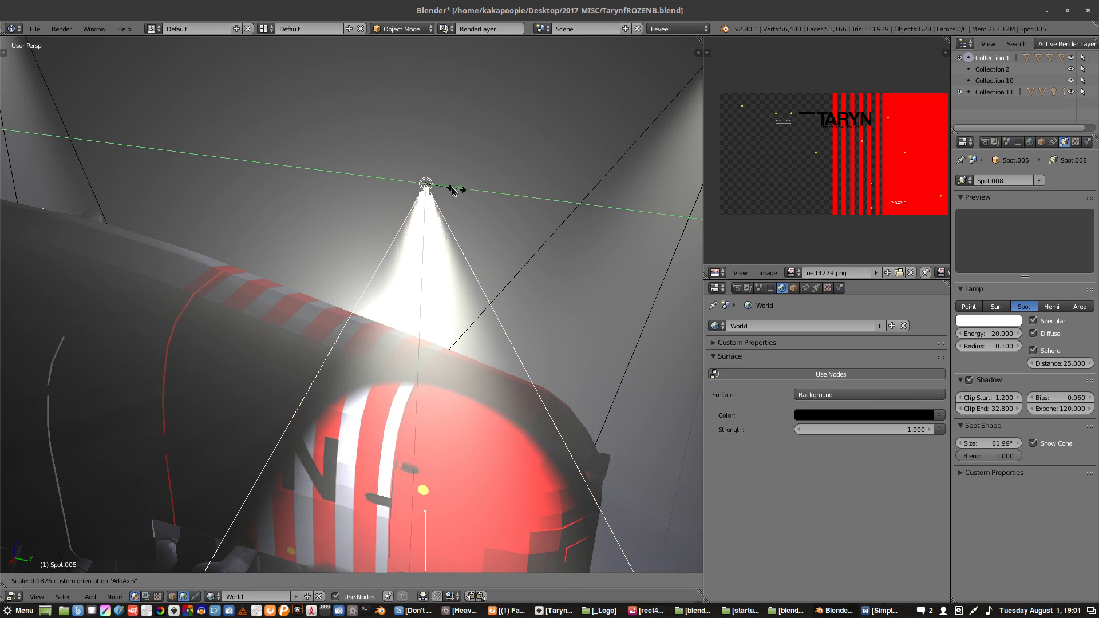
left_click_drag(452, 190, 414, 184)
middle_click_drag(414, 186, 317, 190)
middle_click_drag(113, 196, 316, 227)
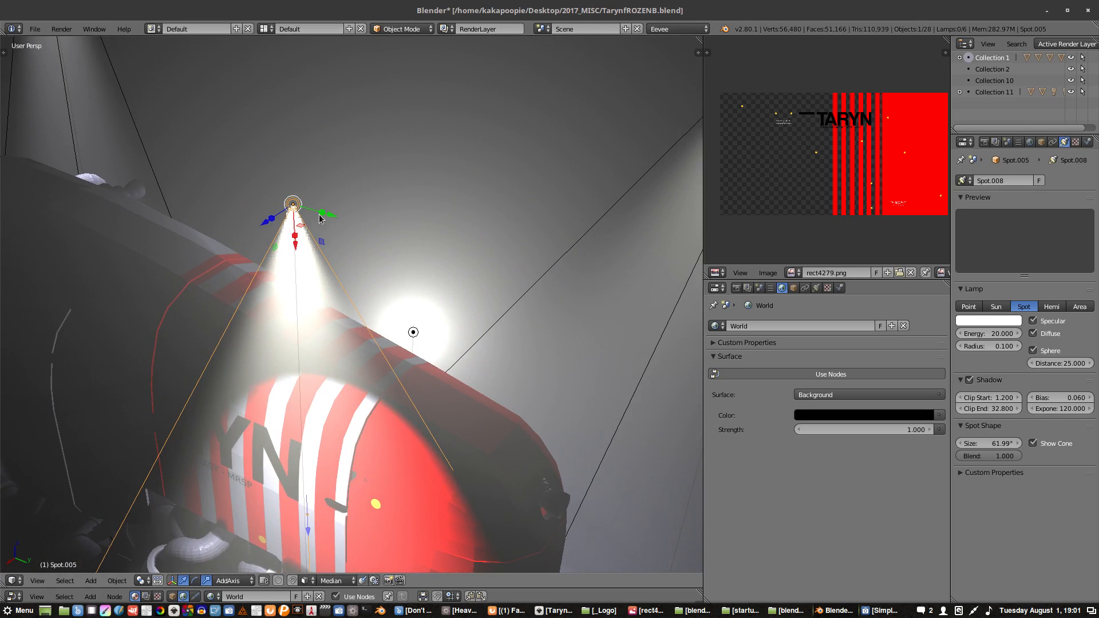
left_click_drag(321, 218, 312, 240)
- Select every object in the scene and duplicate the whole set along the global X axis as a second vehicle
middle_click_drag(338, 261, 369, 292)
scroll(367, 273, "down", 3)
right_click(369, 292)
left_click_drag(509, 379, 974, 416)
left_click_drag(879, 405, 278, 348)
middle_click_drag(278, 347, 337, 343)
key("a")
scroll(293, 379, "down", 3)
key("shift+d")
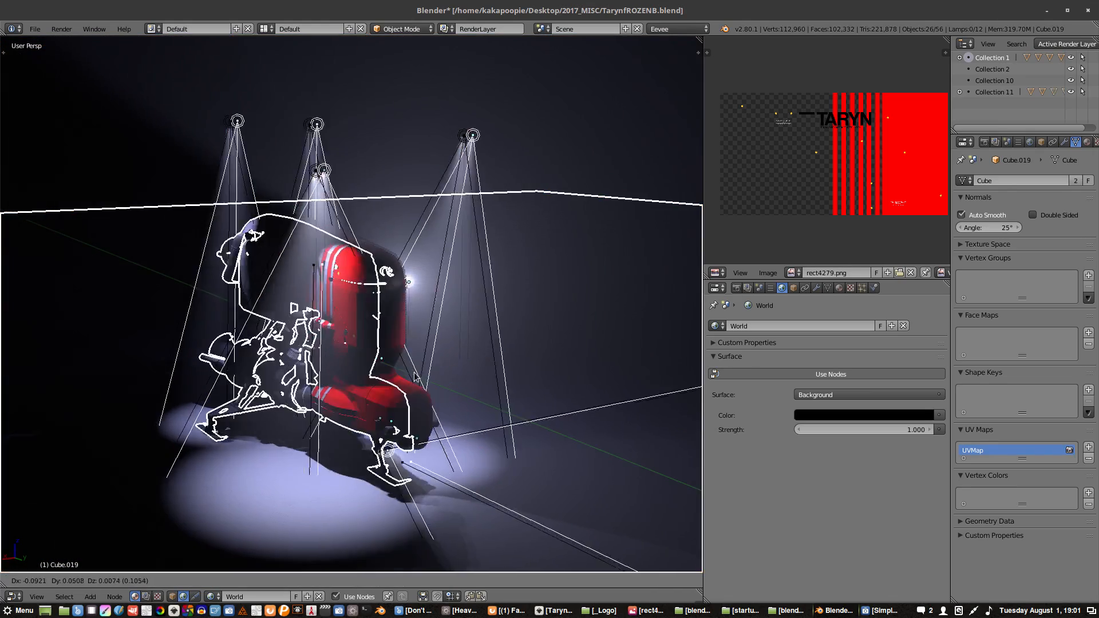
key("x")
left_click(513, 335)
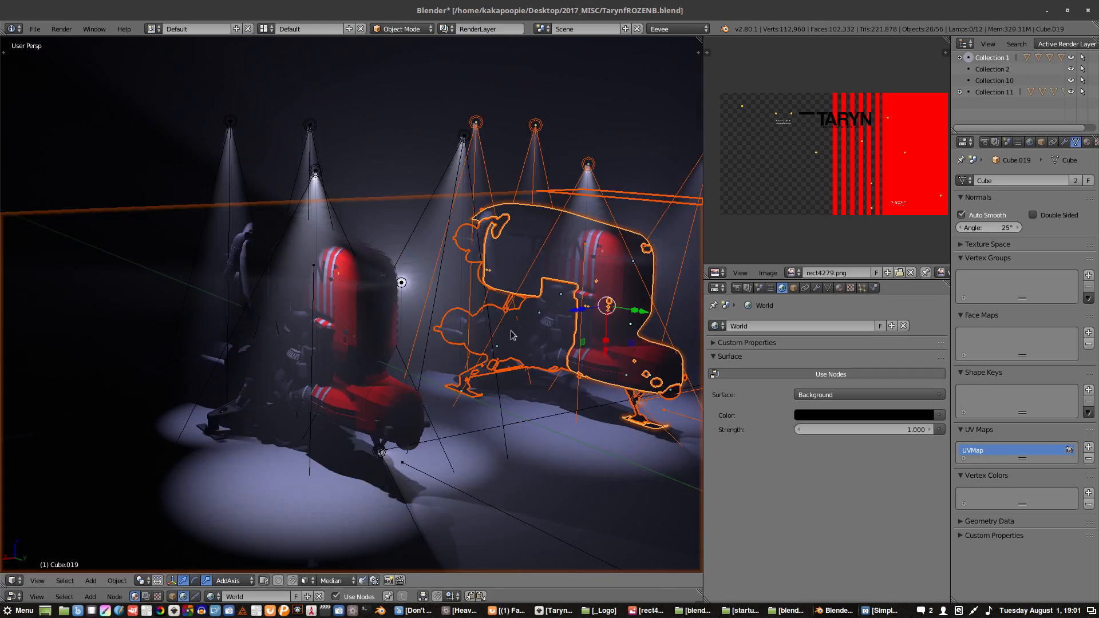
- Duplicate the selected vehicle and lights along the global Y axis to add a third vehicle
middle_click_drag(488, 339, 542, 331)
mouse_move(424, 312)
middle_mouse_down()
mouse_move(475, 308)
mouse_move(373, 281)
middle_mouse_up()
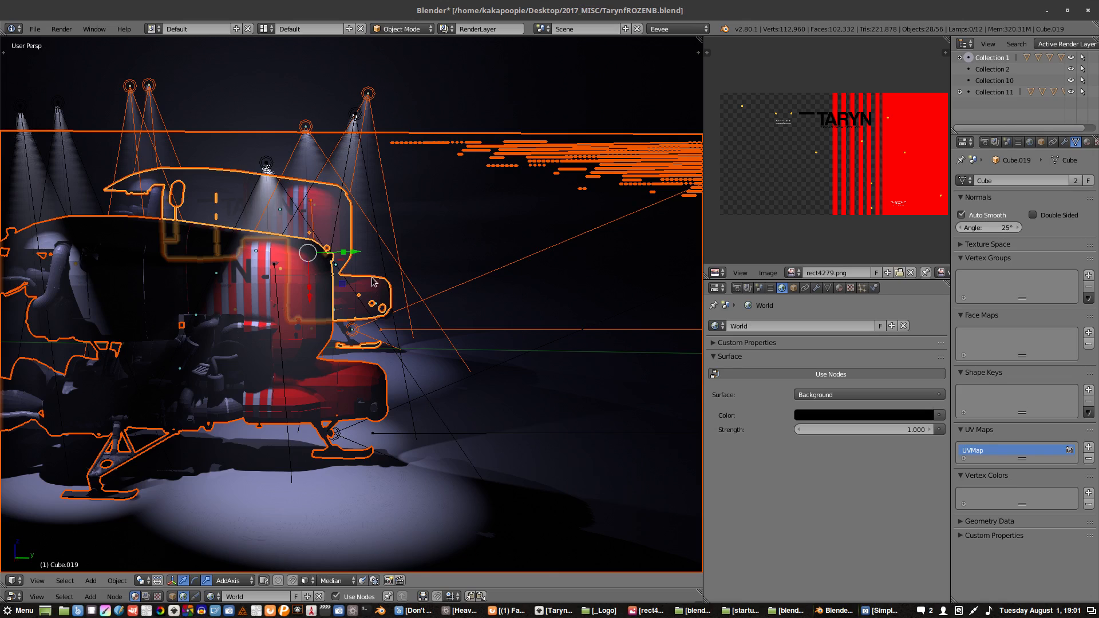
key("g")
key("y")
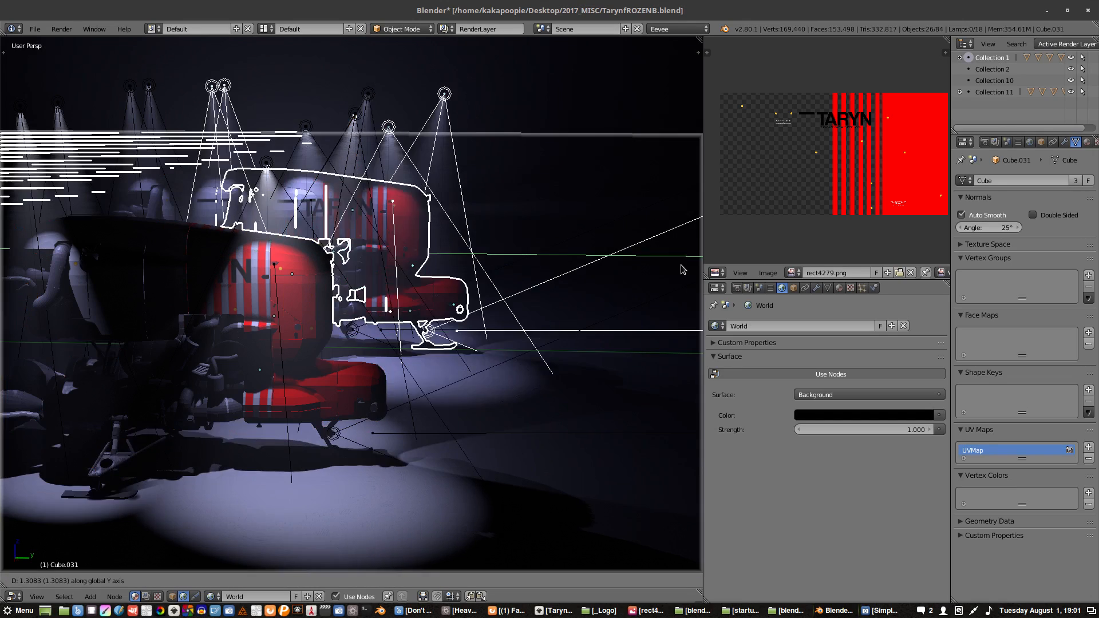
left_click(508, 292)
- Duplicate the third vehicle with its lights along the global X axis to place a fourth one nearer the front
middle_click_drag(508, 293, 462, 290)
key("shift+d")
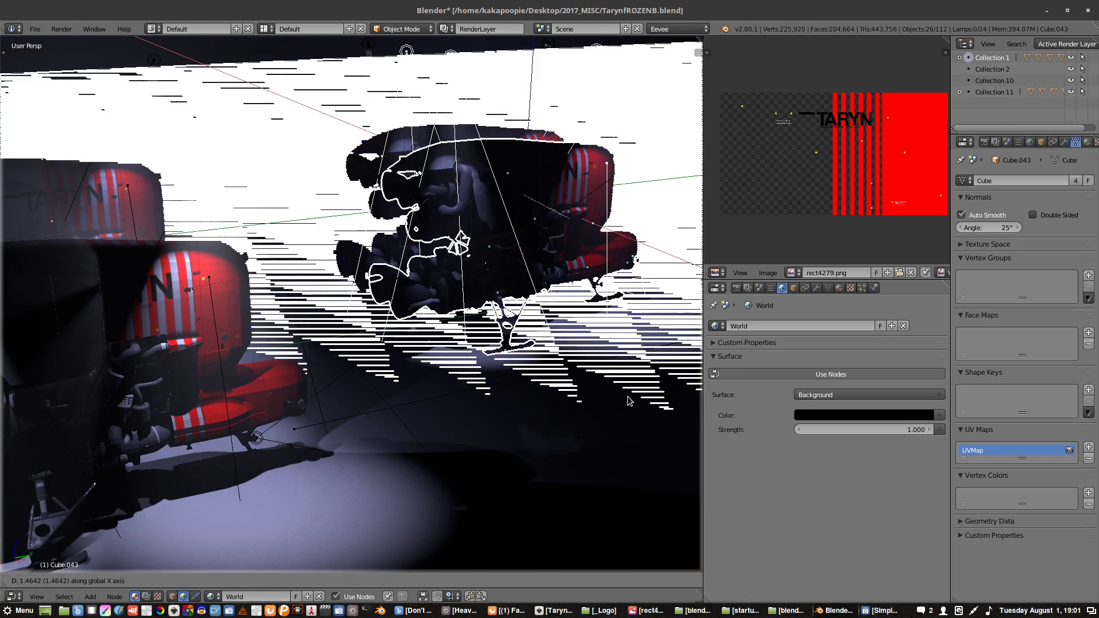
key("x")
left_click(632, 411)
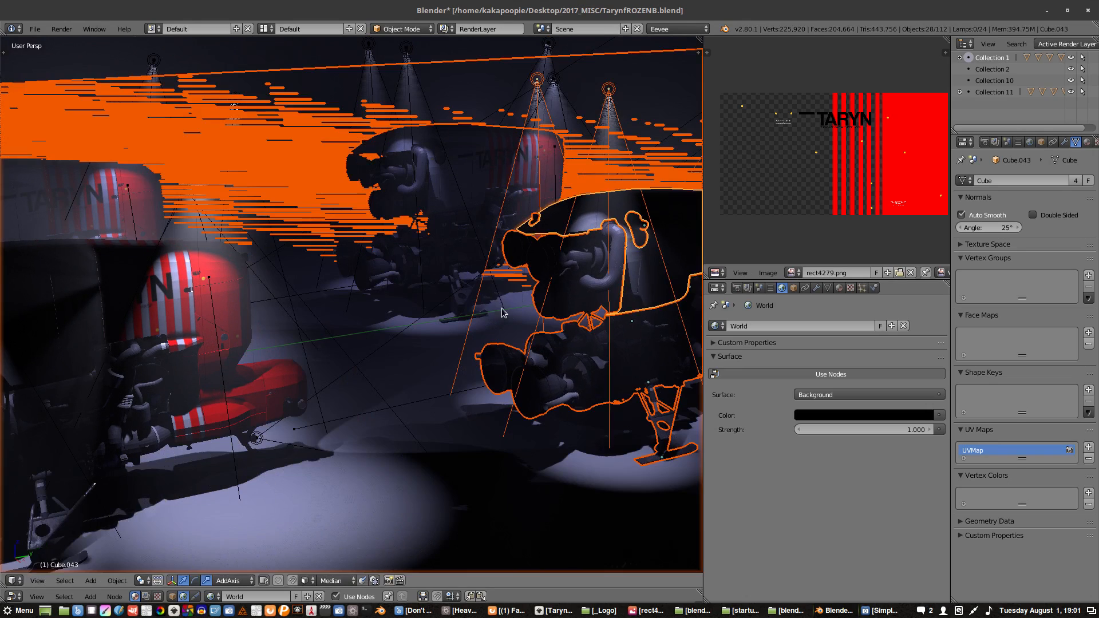
- Delete the two overlapping duplicate backdrop planes behind the copied vehicles
left_click(314, 217)
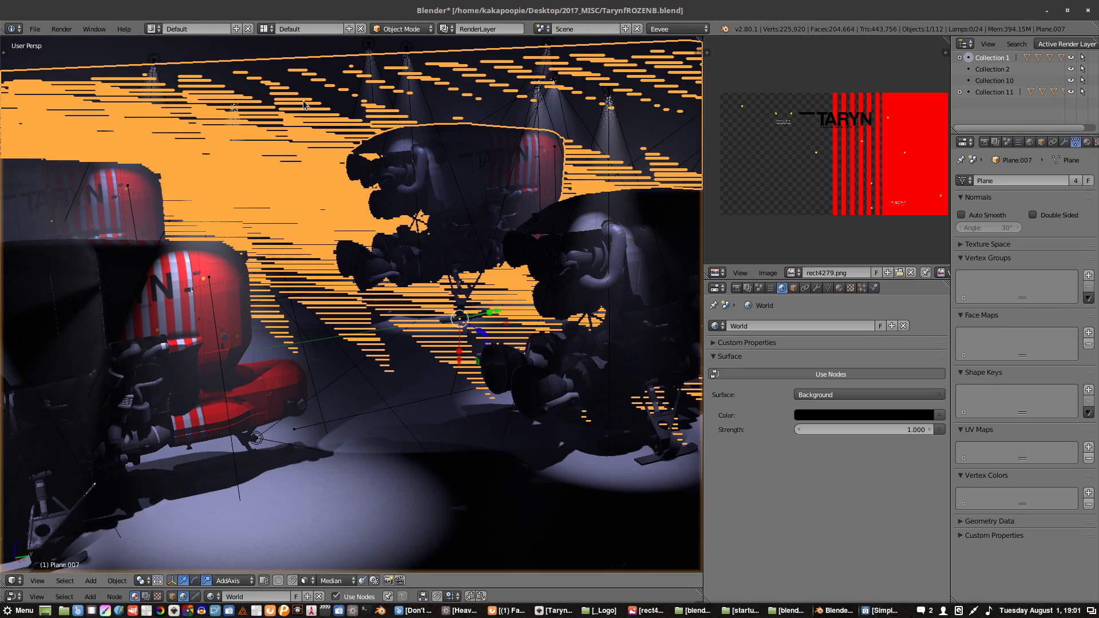
key("Delete")
left_click(306, 97)
key("Delete")
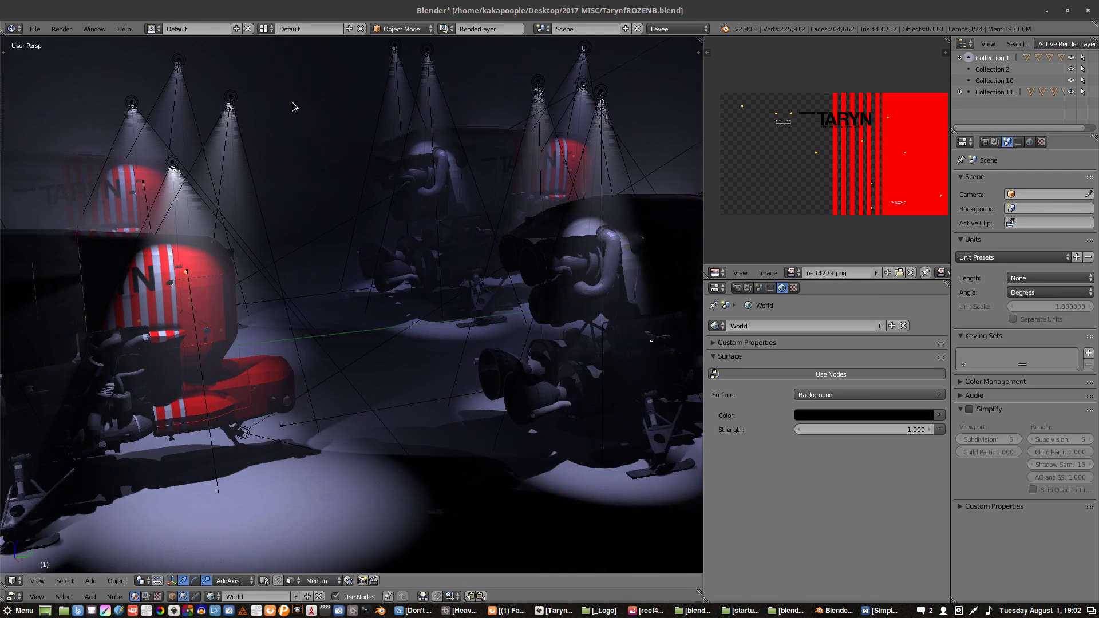
- Enable Only Render for the 3D view to hide the lamp outlines and relationship lines
middle_click_drag(292, 106, 396, 214)
right_click(339, 169)
key("a")
key("n")
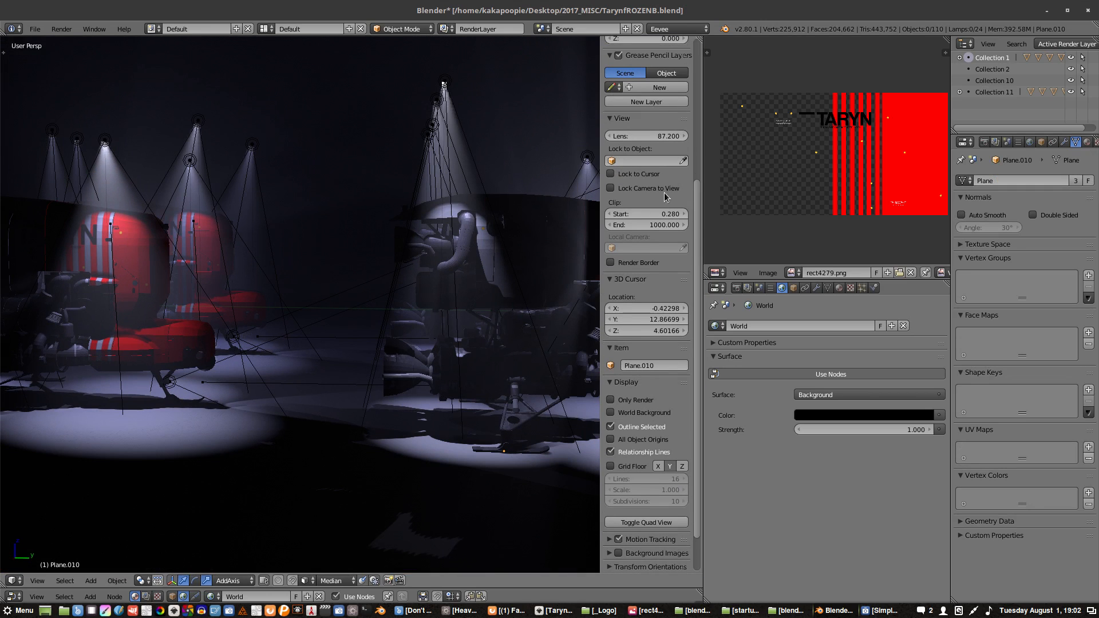
scroll(698, 222, "down", 3)
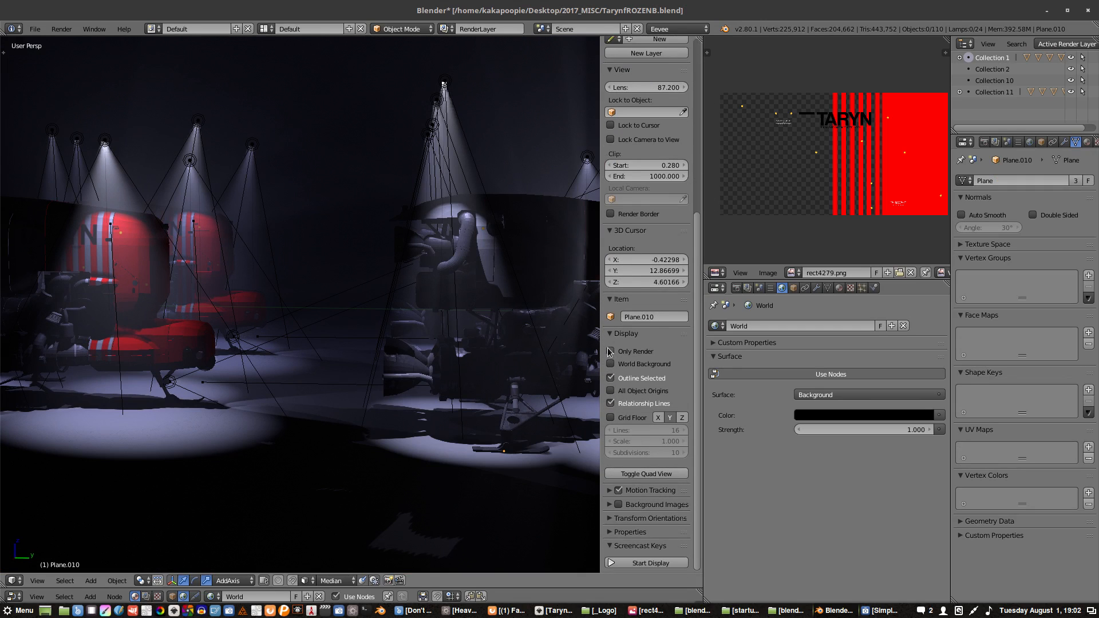
left_click(610, 352)
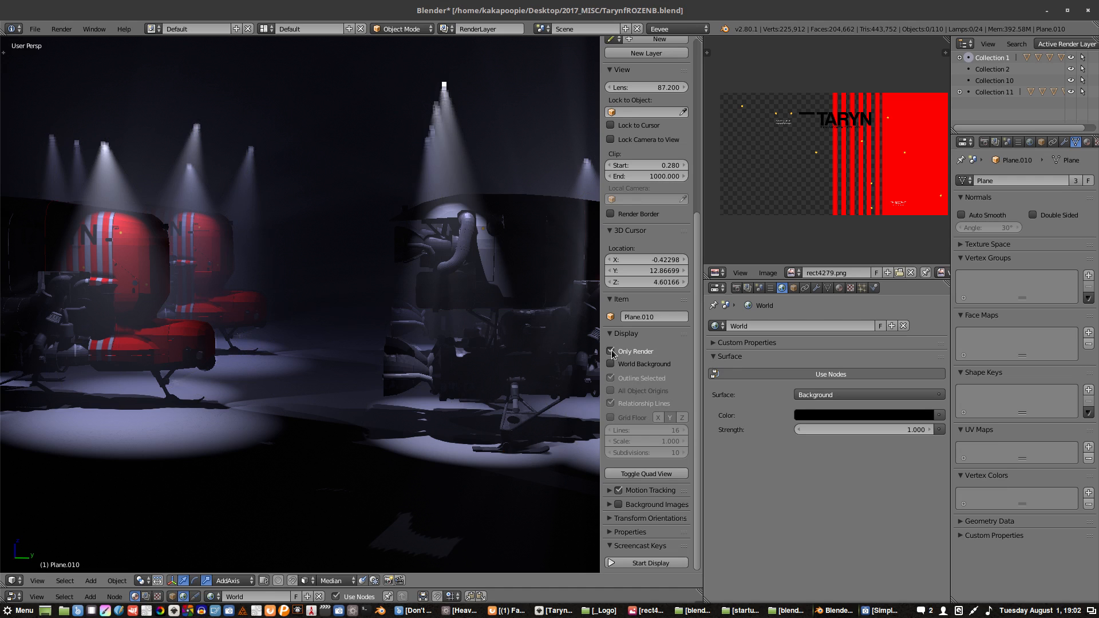
key("n")
- Maximize the 3D view and examine the four spotlit vehicles from the side, the front and close up
middle_click_drag(270, 301, 384, 309)
key("ctrl+Up")
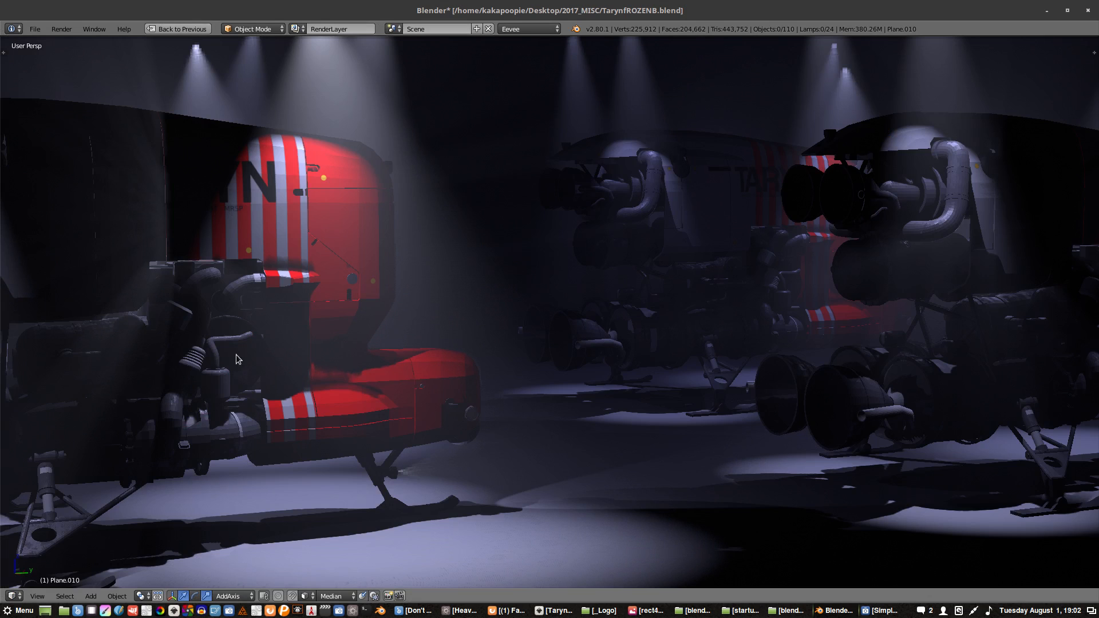
middle_click_drag(235, 353, 438, 366)
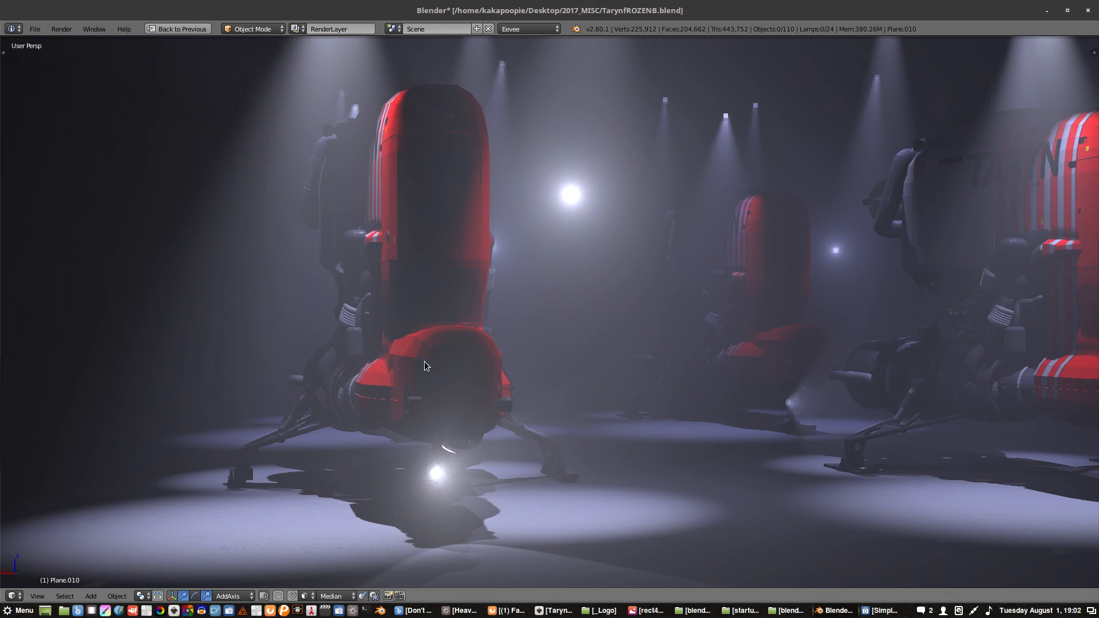
mouse_move(453, 281)
middle_mouse_down()
mouse_move(462, 283)
mouse_move(434, 283)
middle_mouse_up()
middle_click_drag(578, 249, 476, 261, "shift")
scroll(485, 285, "up", 1)
scroll(479, 273, "up", 2)
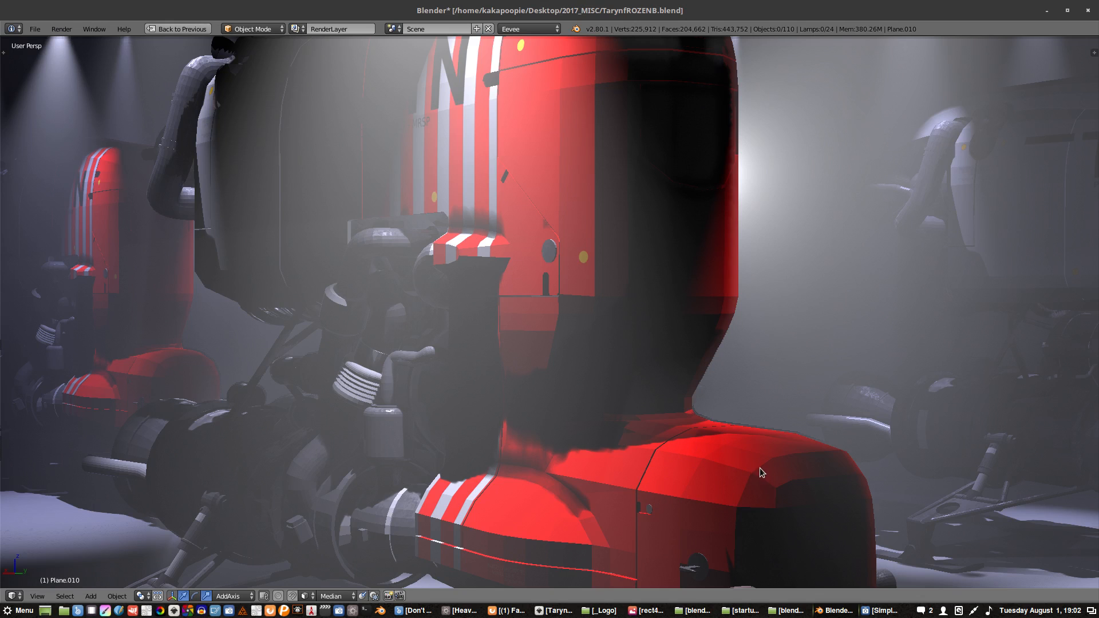
scroll(729, 466, "down", 3)
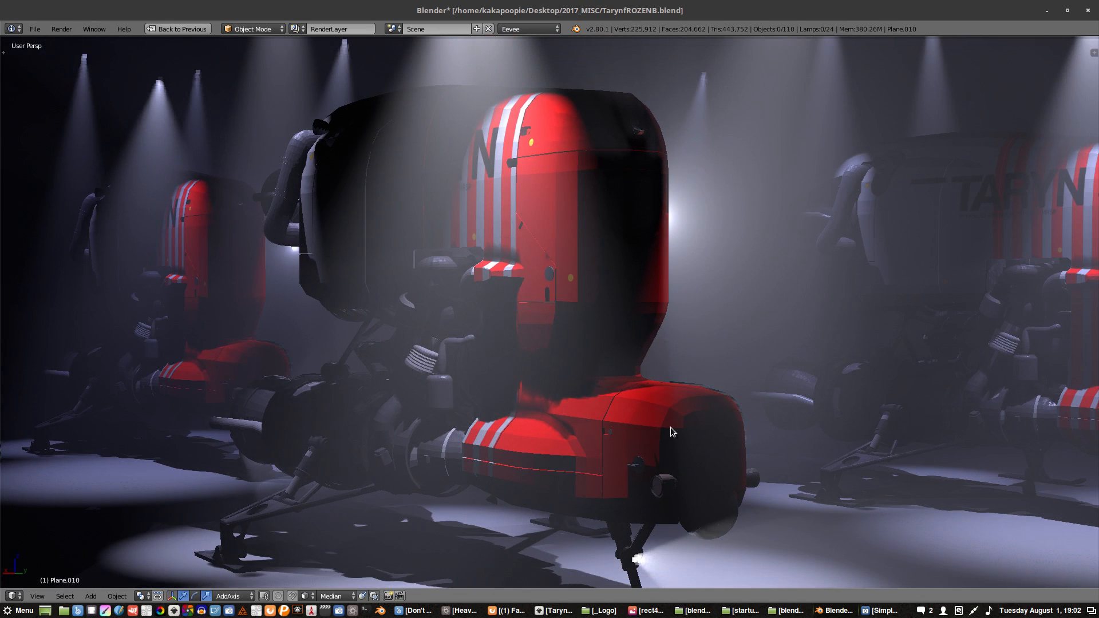
- Try moving the near vehicle's red body along the Y axis of the AddAxis orientation, and undo the move
right_click(676, 423)
middle_click_drag(176, 248, 532, 343)
right_click(532, 370)
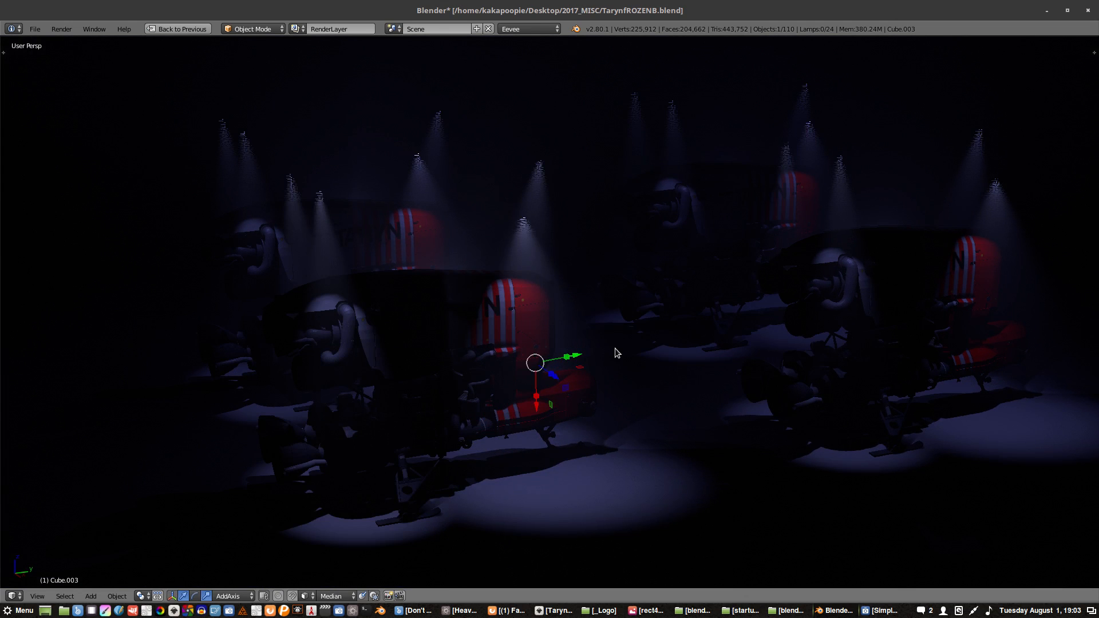
key("g")
key("y")
key("y")
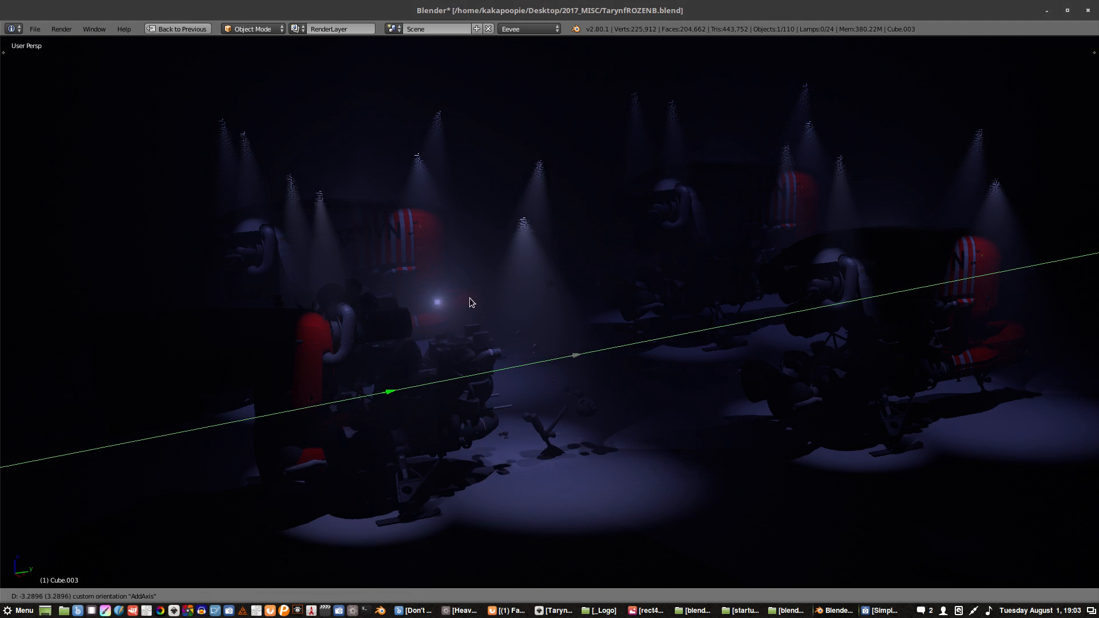
left_click_drag(469, 298, 470, 300)
key("ctrl+z")
- View the near vehicle from other angles, try sliding its selected body along the gizmo's Y axis, and undo the move
middle_click_drag(474, 342, 463, 348)
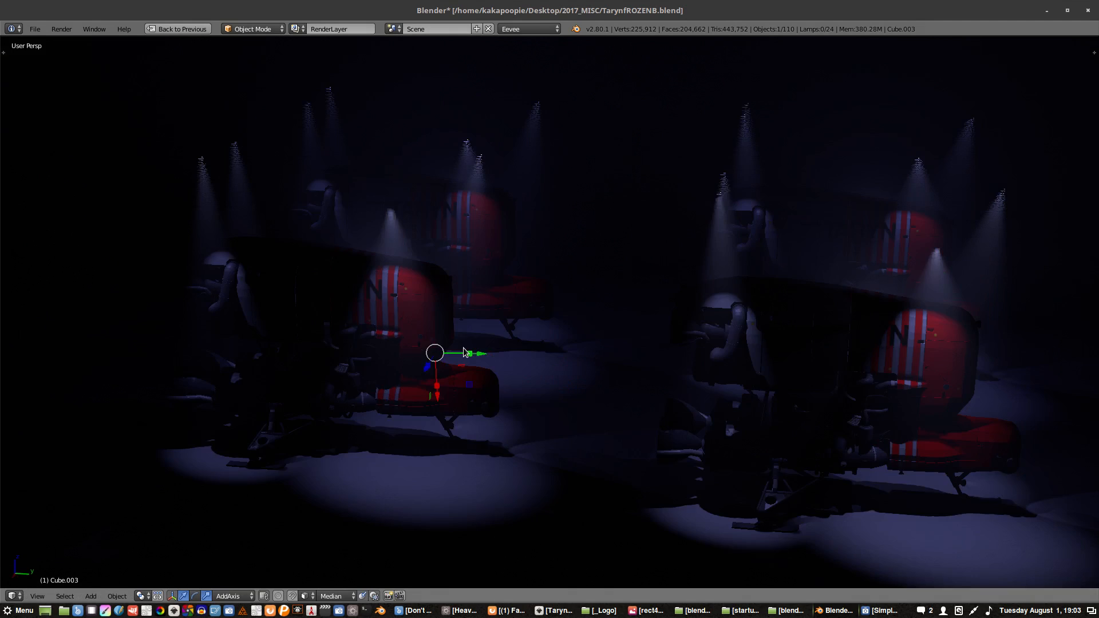
scroll(433, 303, "up", 2)
middle_click_drag(415, 310, 496, 314, "shift")
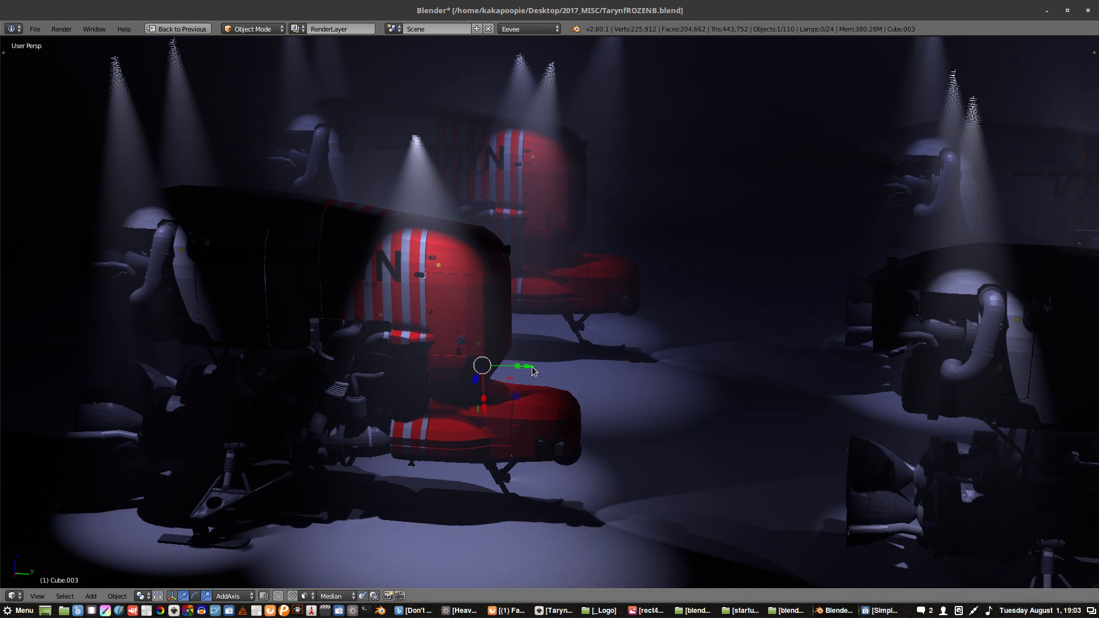
left_click_drag(530, 370, 428, 304)
scroll(442, 318, "up", 2)
middle_click_drag(398, 347, 512, 375)
scroll(506, 386, "down", 1)
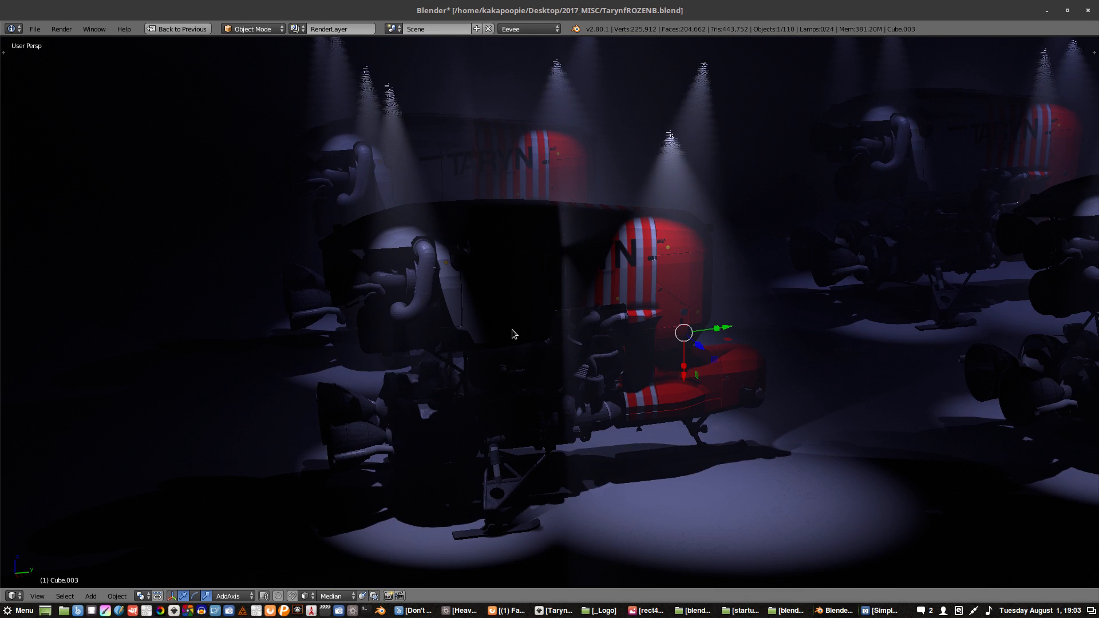
middle_click_drag(544, 373, 575, 359)
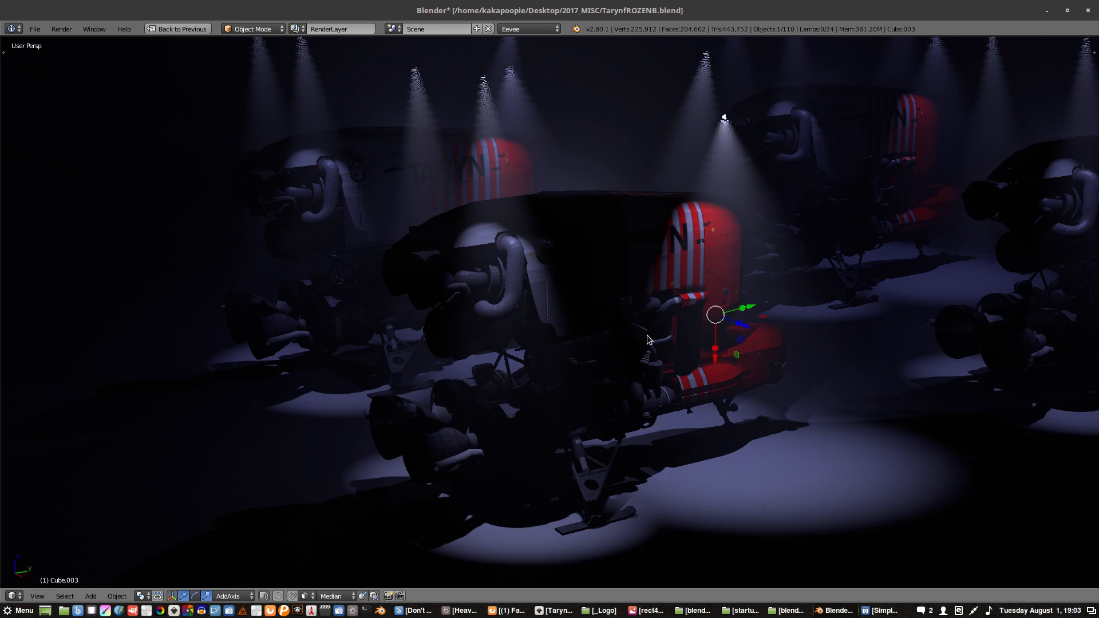
left_click_drag(749, 307, 842, 301)
key("ctrl+z")
- Select several parts of the near vehicle and try moving them together along the AddAxis Y axis, cancelling the move
right_click(614, 354, "shift")
right_click(518, 310, "shift")
right_click(542, 427, "shift")
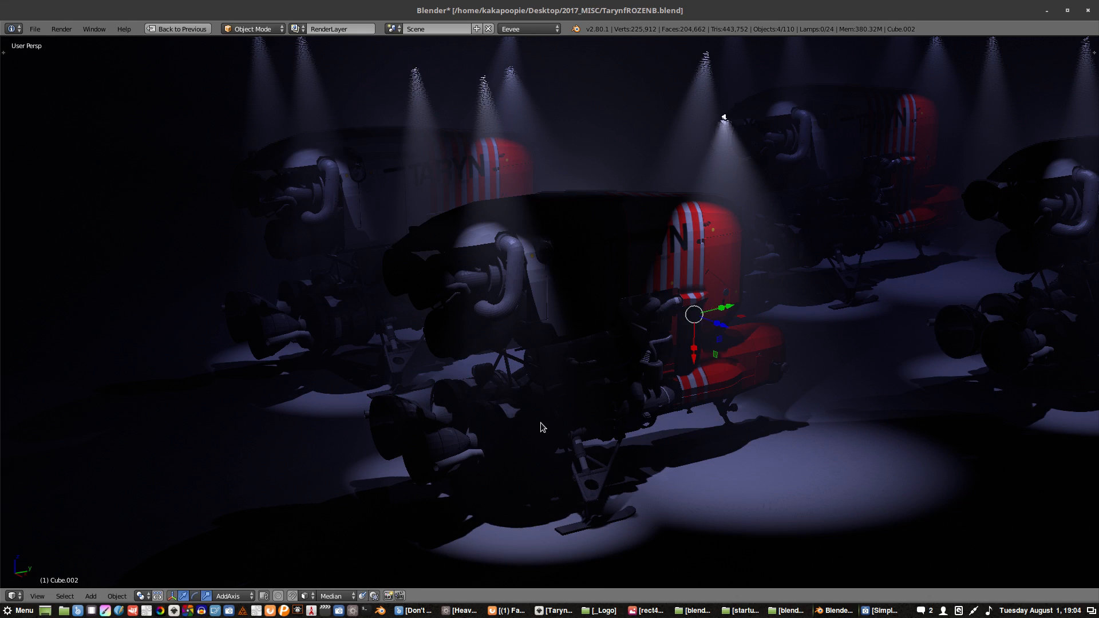
right_click(456, 447, "shift")
right_click(427, 427, "shift")
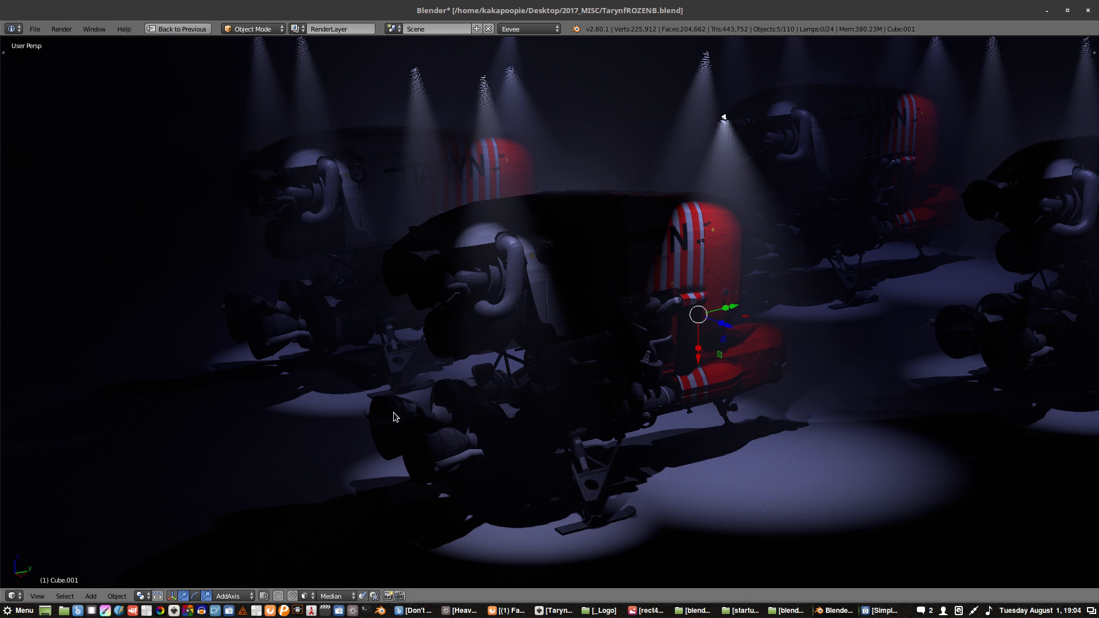
right_click(394, 411, "shift")
key("g")
key("y")
key("y")
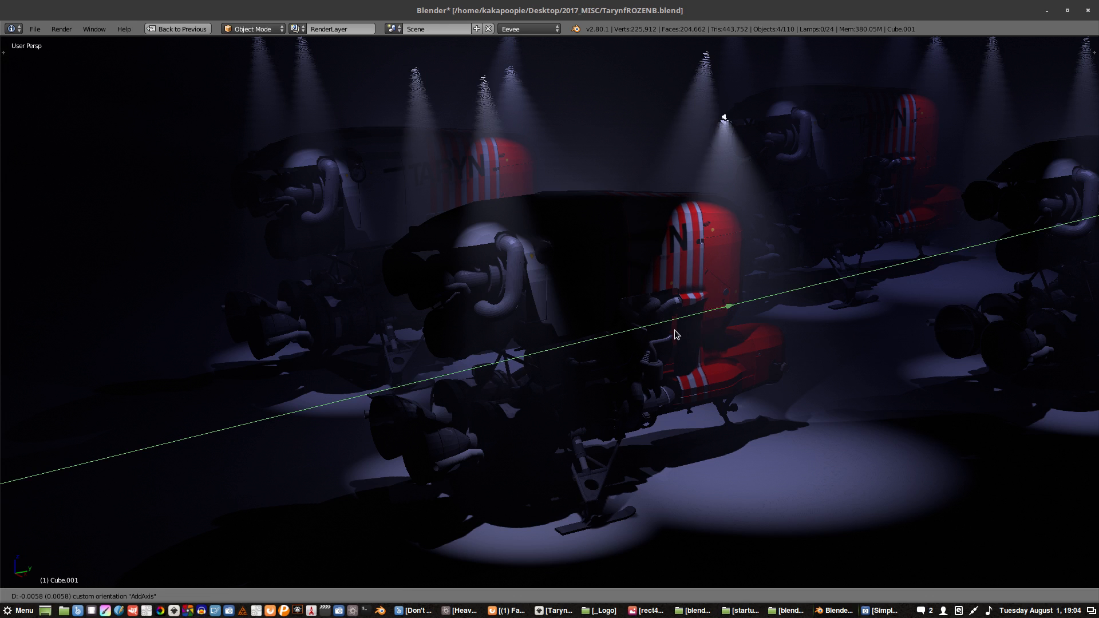
right_click(614, 391)
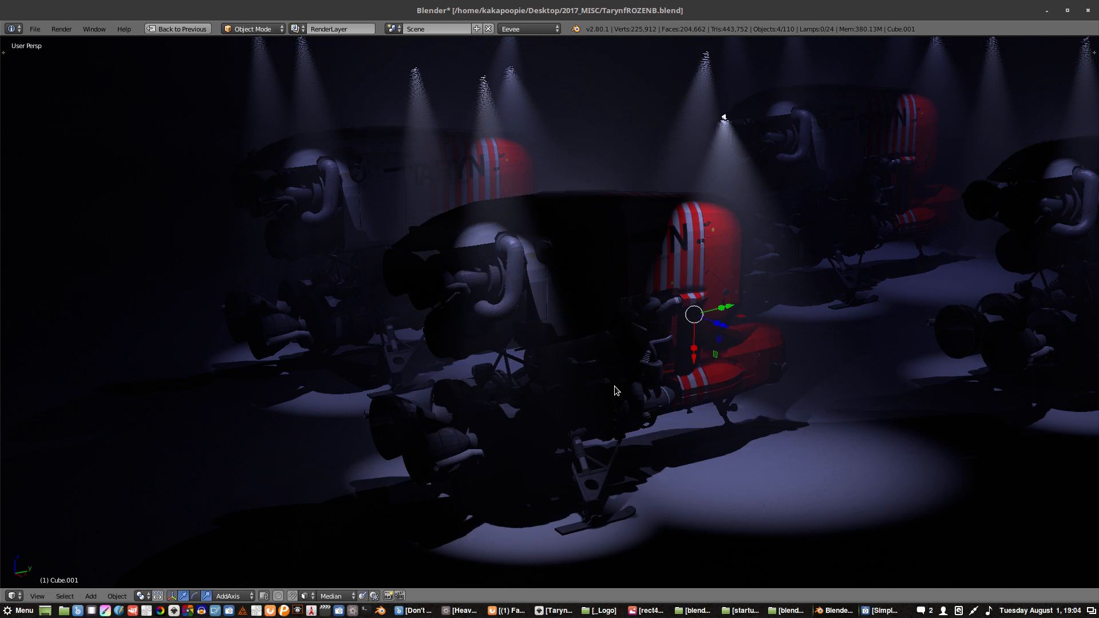
- Extend the selection to more of the near vehicle's parts, try moving the group, and undo the move
right_click(606, 258)
mouse_move(606, 258)
left_mouse_down("ctrl")
mouse_move(517, 262)
mouse_move(439, 409)
mouse_move(618, 442)
mouse_move(739, 359)
mouse_move(749, 289)
left_mouse_up("ctrl")
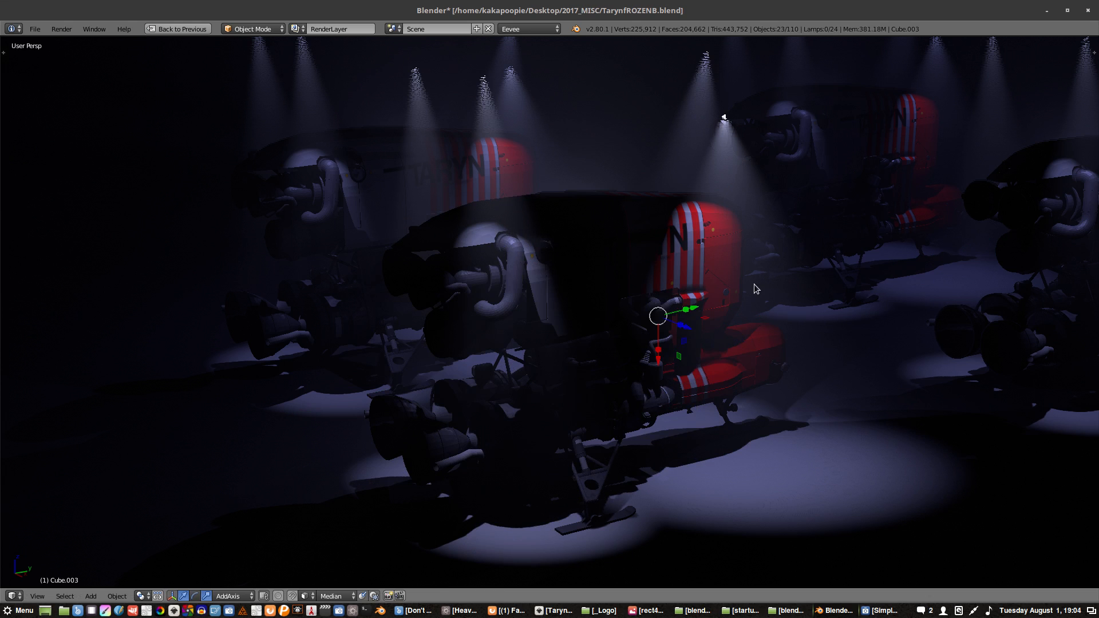
left_click_drag(670, 318, 876, 260)
key("ctrl+z")
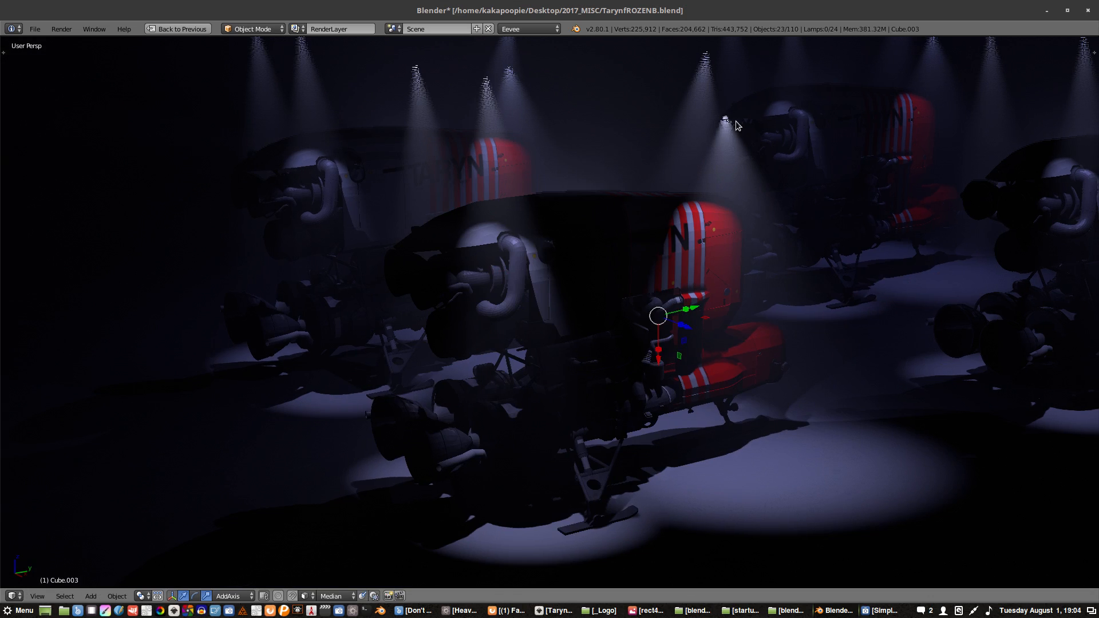
- Return the maximized 3D view to the full multi-editor layout
middle_click_drag(727, 116, 743, 112)
right_click(753, 105)
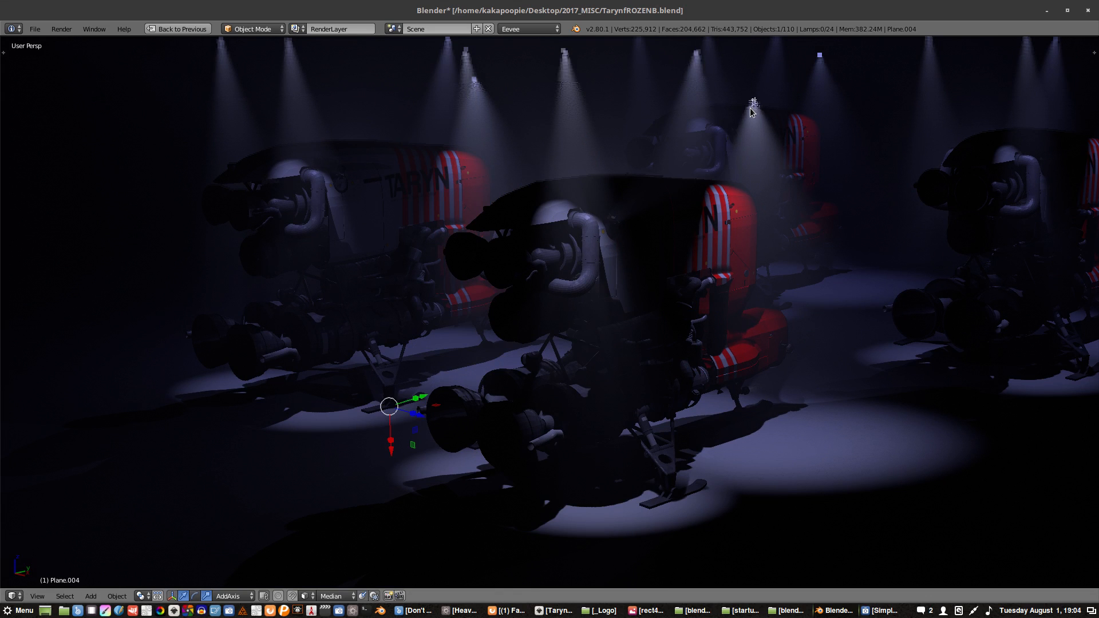
right_click(752, 106)
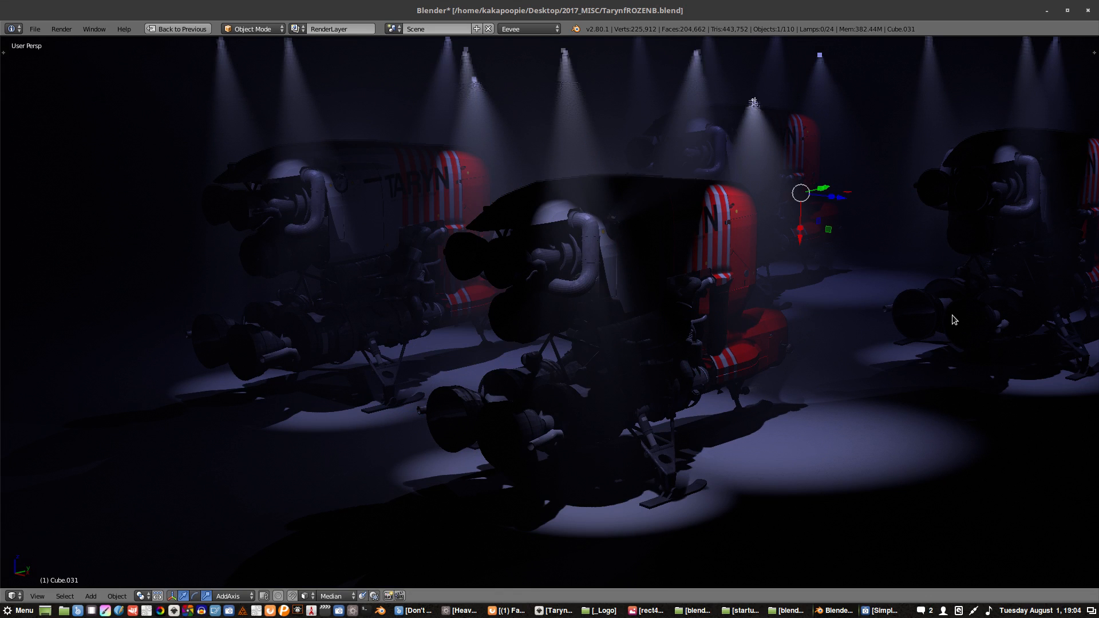
key("ctrl+space")
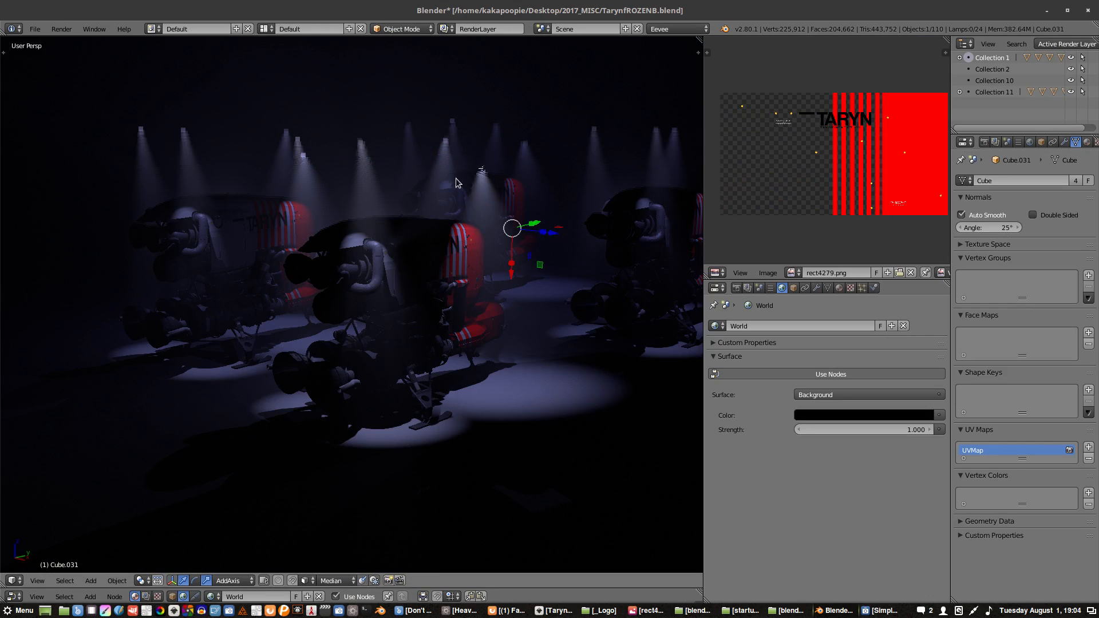
- Select the spotlight above the near vehicle, try the Point and Sun lamp types on it, and return it to Spot
right_click(482, 172)
right_click(482, 173)
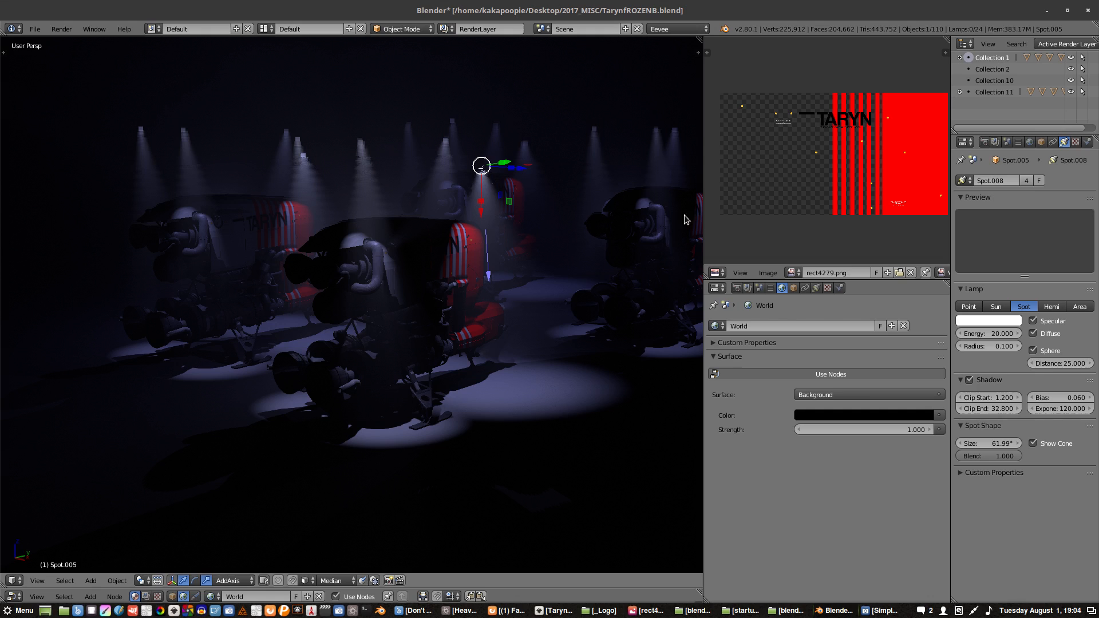
left_click(967, 308)
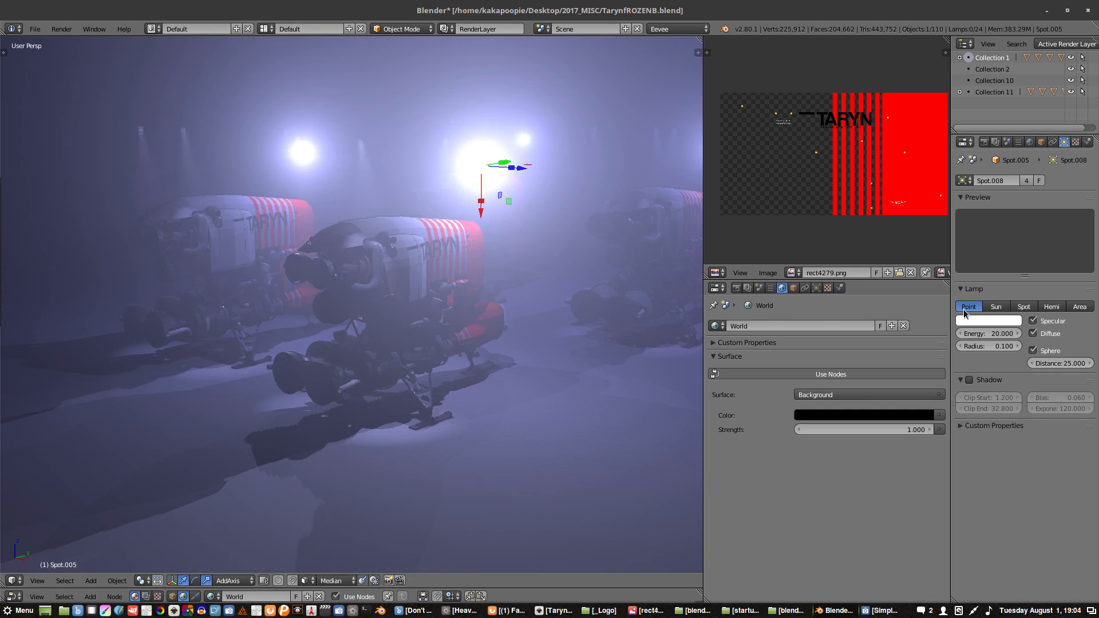
left_click(996, 309)
left_click(969, 307)
left_click(1011, 307)
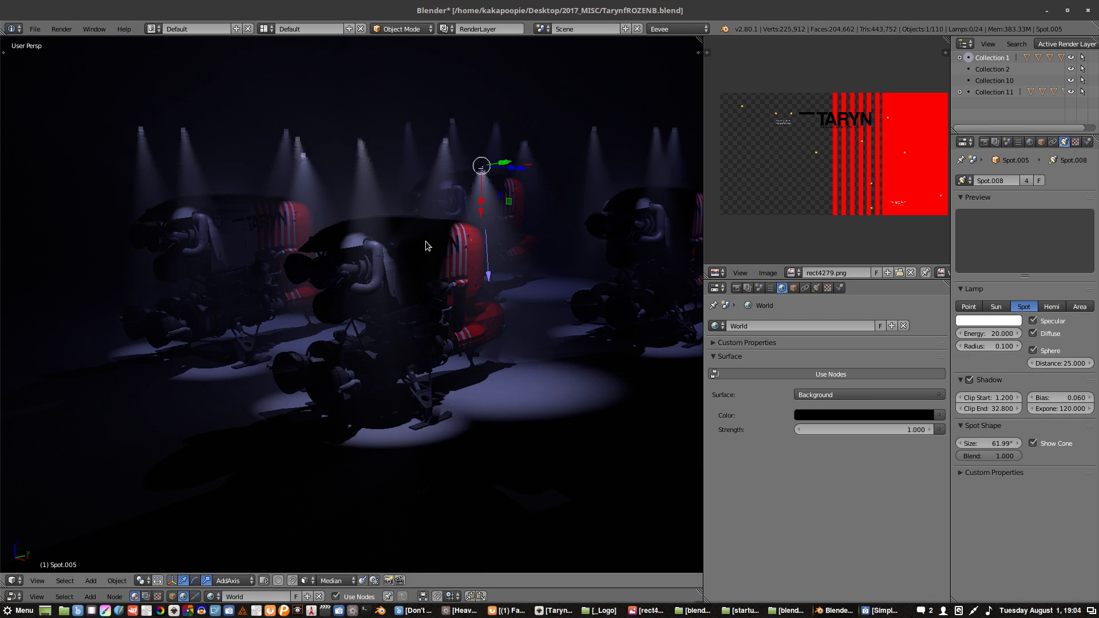
- Add a new Point lamp to the scene and move it out beside the near vehicle
key("shift+a")
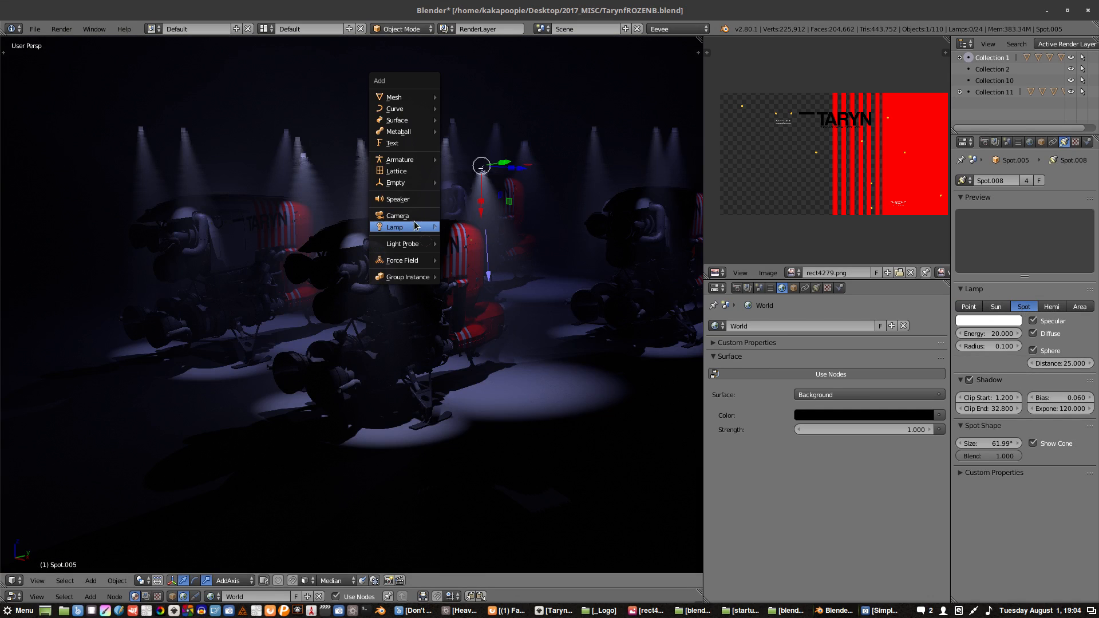
mouse_move(415, 226)
left_click(461, 228)
middle_click_drag(420, 241, 495, 247)
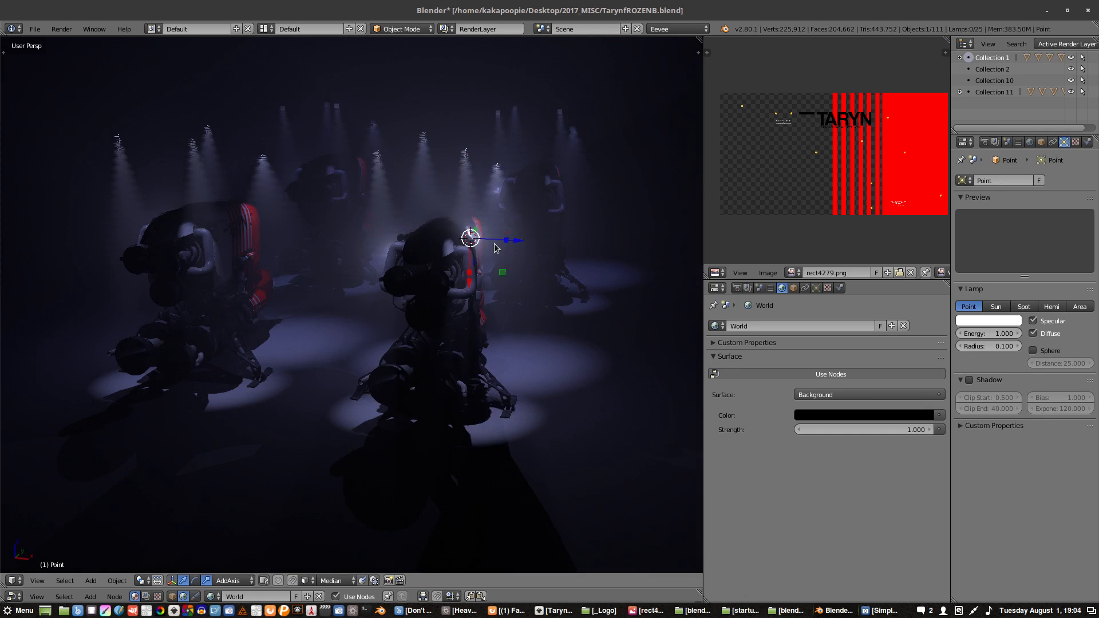
key("g")
left_click(527, 241)
- Set the new point lamp's color to a saturated orange-red and position it at the vehicle's front nose
left_click(969, 319)
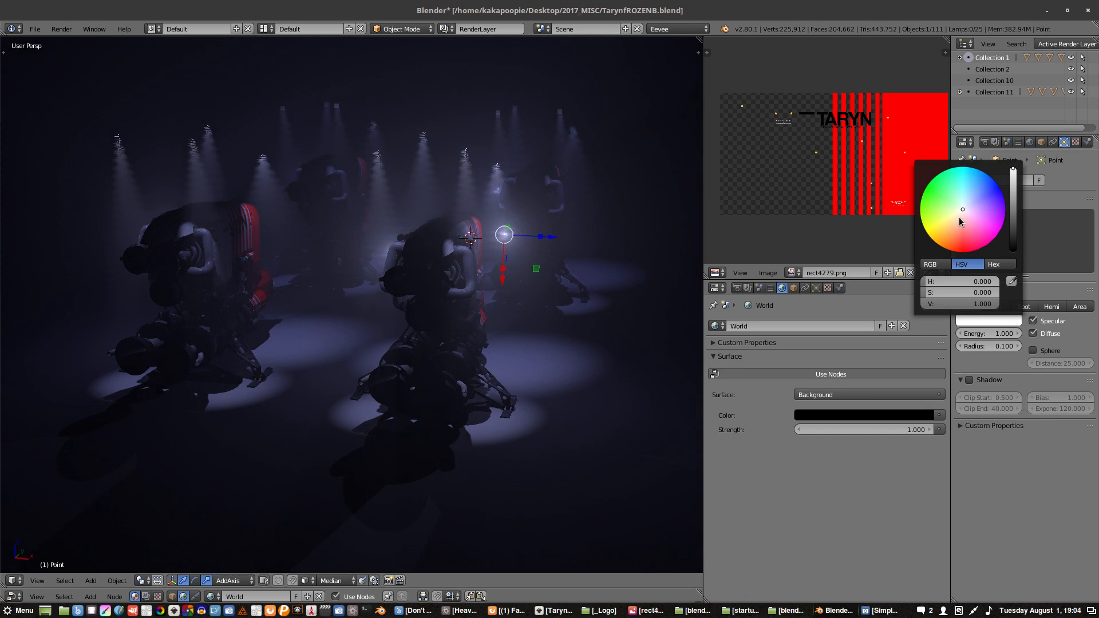
left_click_drag(959, 219, 950, 251)
middle_click_drag(466, 248, 457, 343)
key("g")
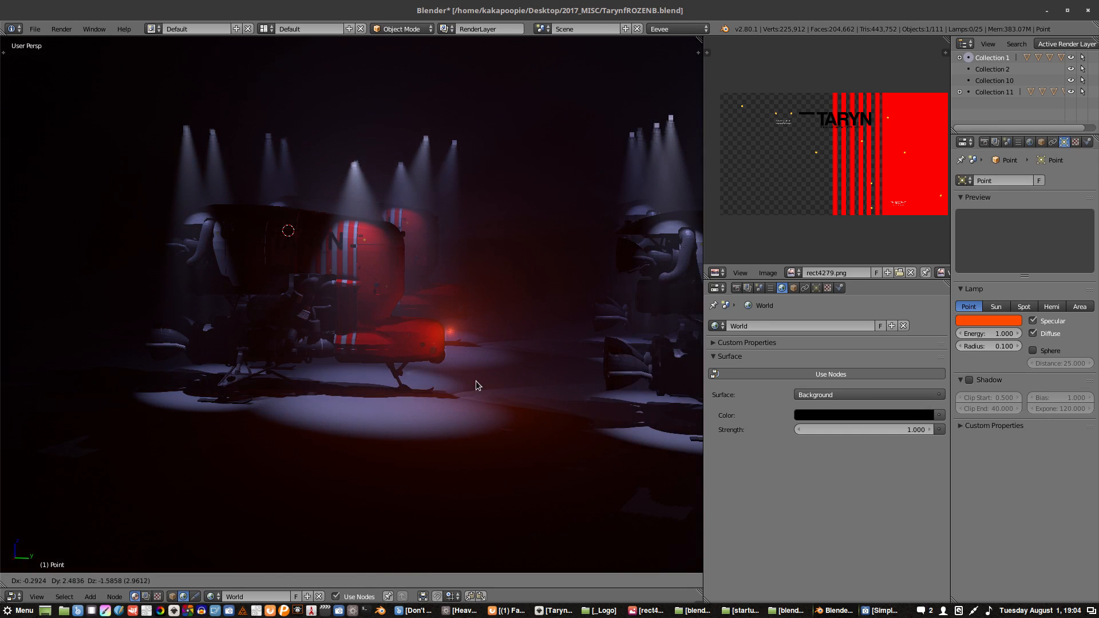
left_click(476, 380)
middle_click_drag(426, 389, 410, 406)
key("g")
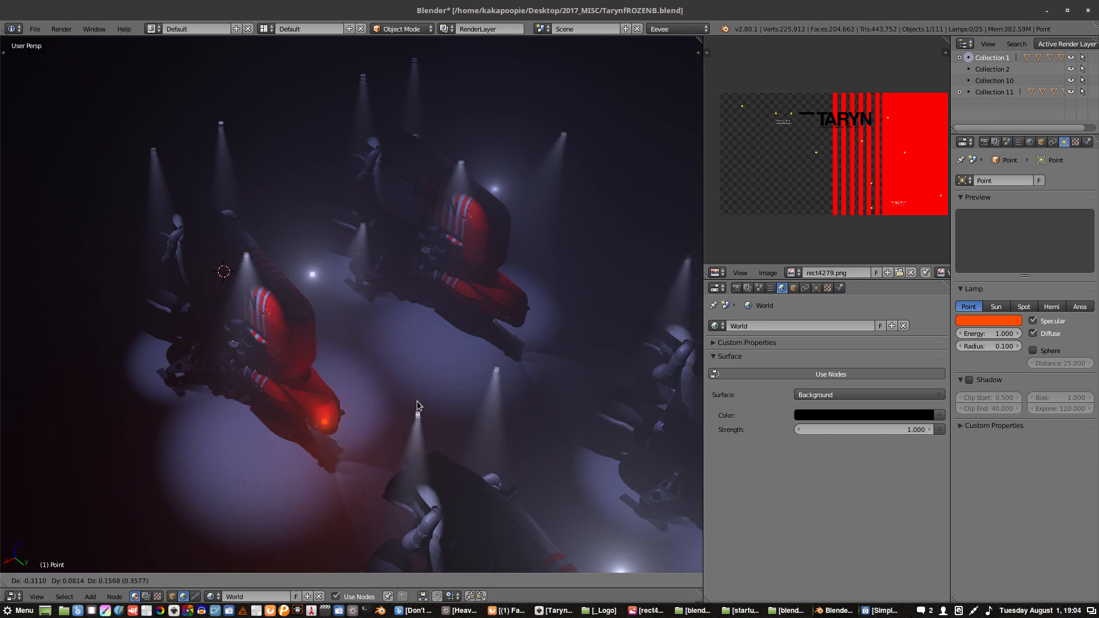
left_click(417, 404)
- Move the orange point lamp from the nose into the vehicle's engine section and refine its position up close
mouse_move(439, 368)
middle_mouse_down()
mouse_move(482, 317)
mouse_move(445, 371)
middle_mouse_up()
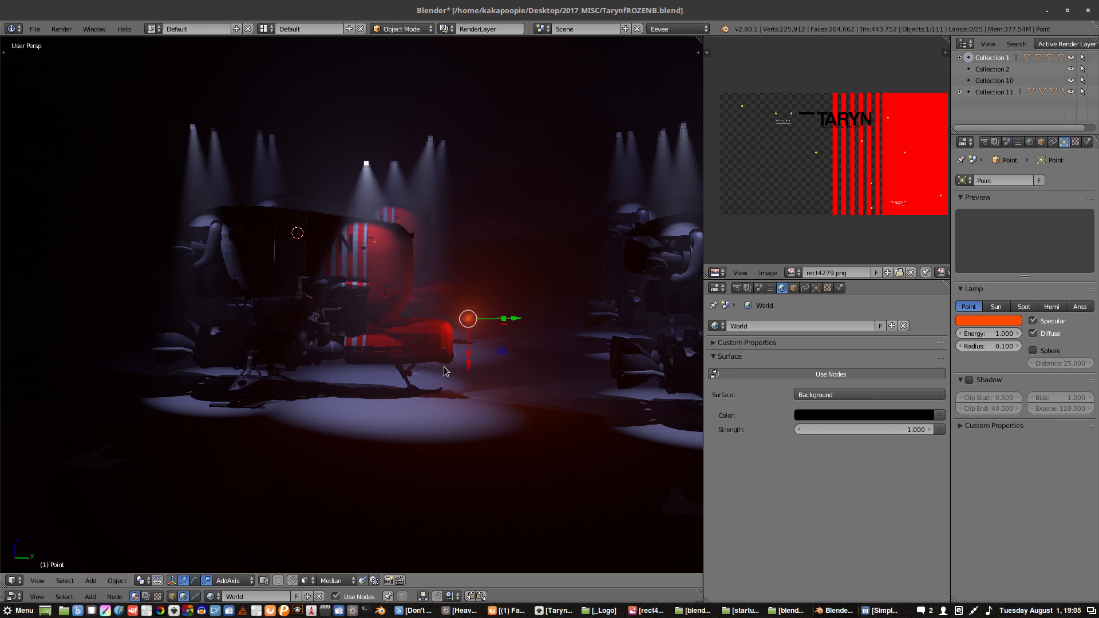
key("g")
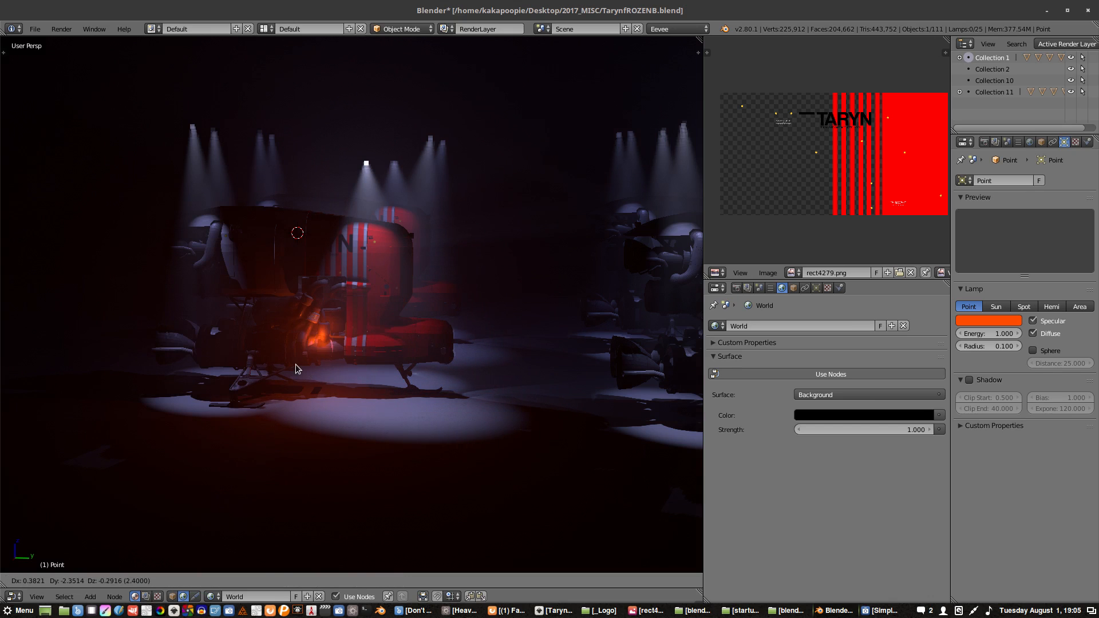
left_click(295, 364)
key("KP_Decimal")
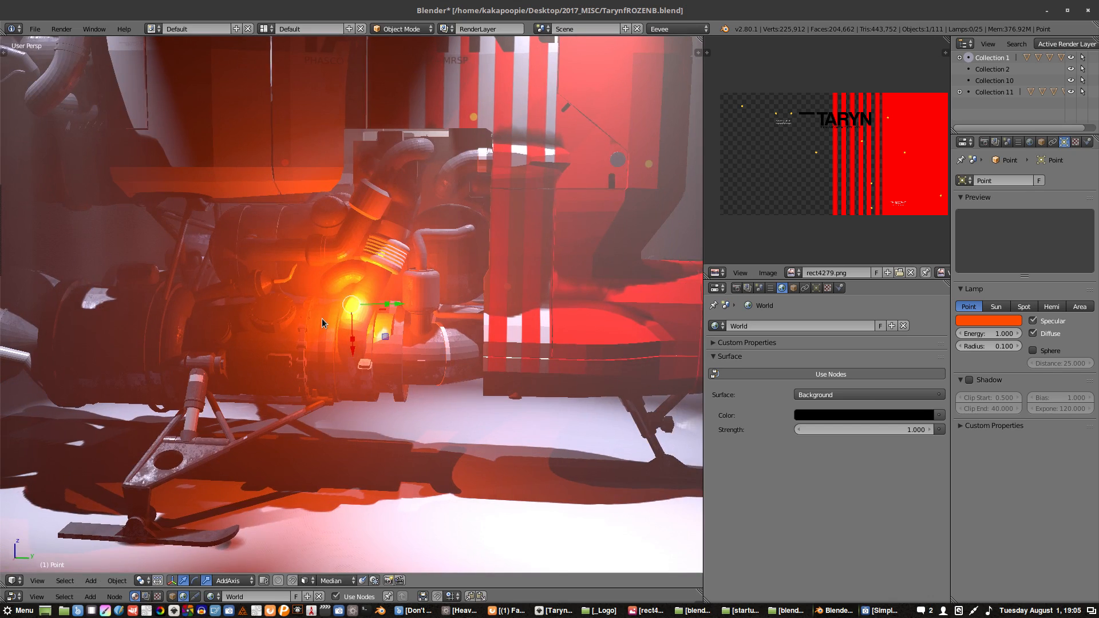
key("g")
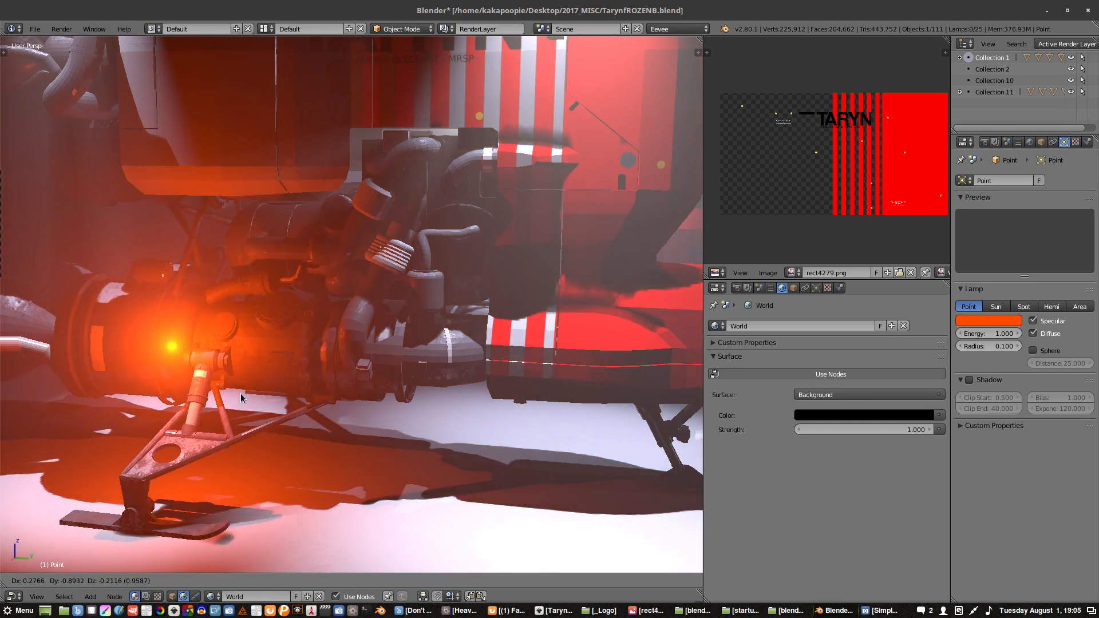
left_click(474, 428)
- Slide the orange lamp about 0.6 units along the AddAxis Y axis toward the rear engine nozzles
middle_click_drag(412, 366, 480, 305)
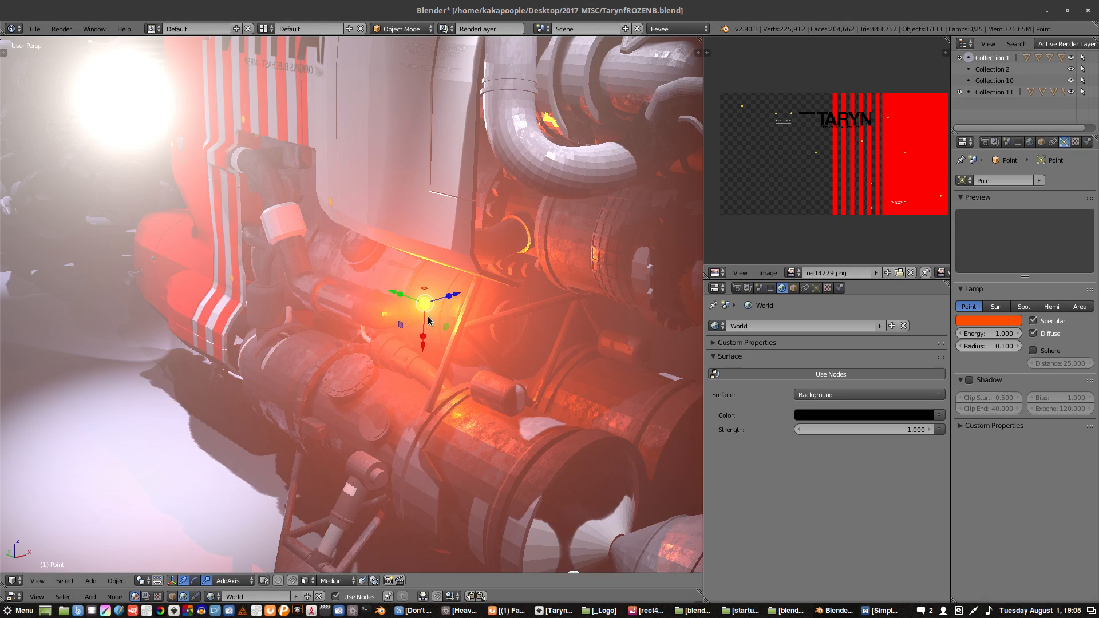
key("g")
key("y")
key("y")
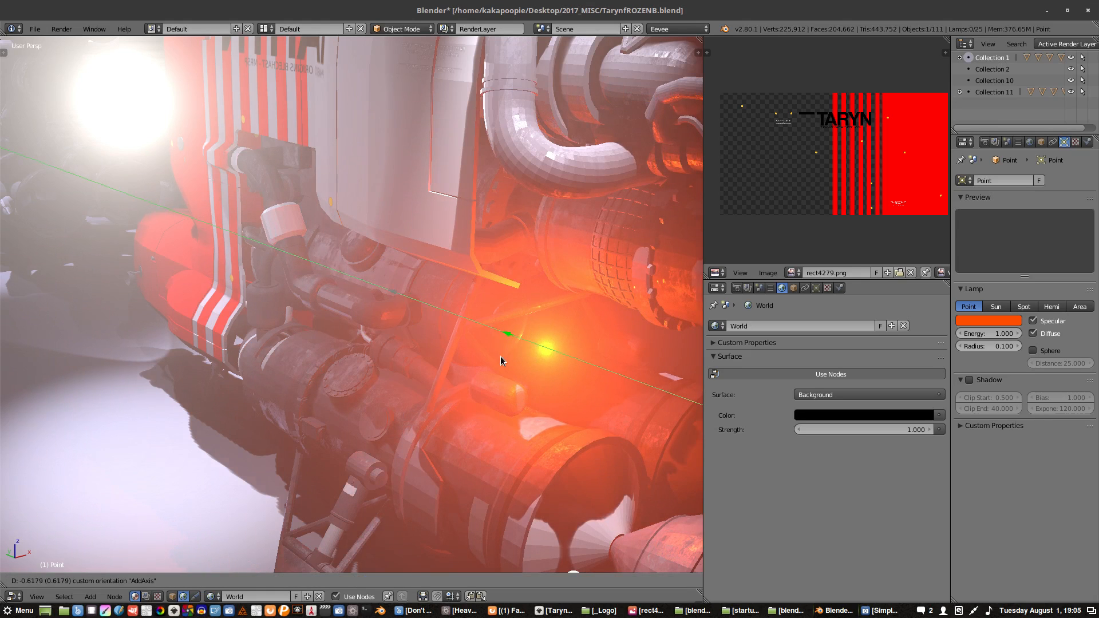
left_click(497, 356)
middle_click_drag(496, 356, 523, 371)
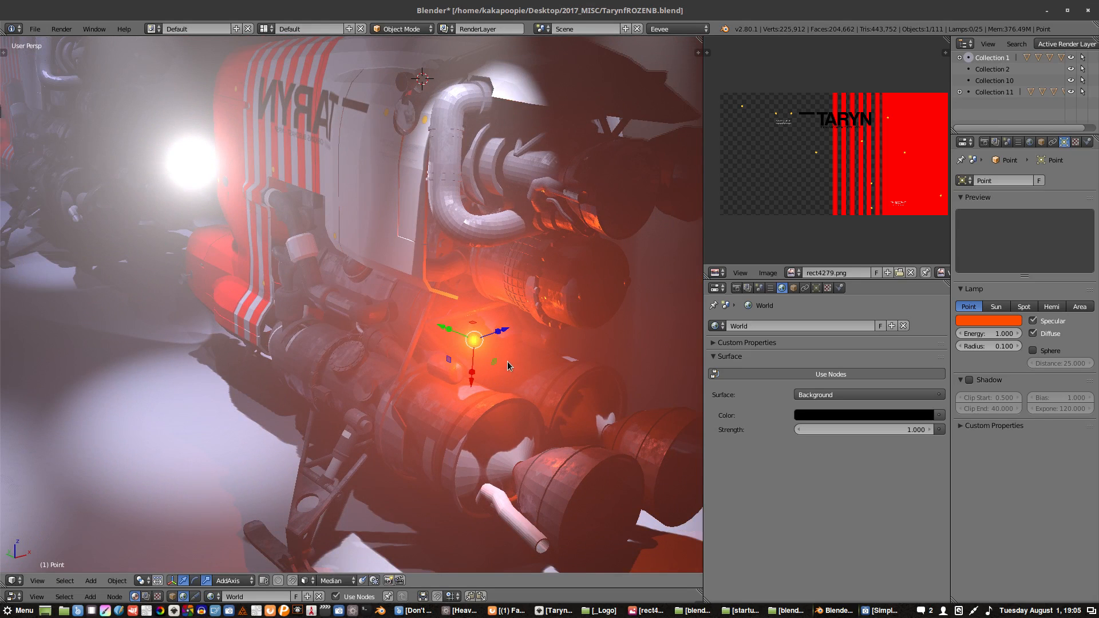